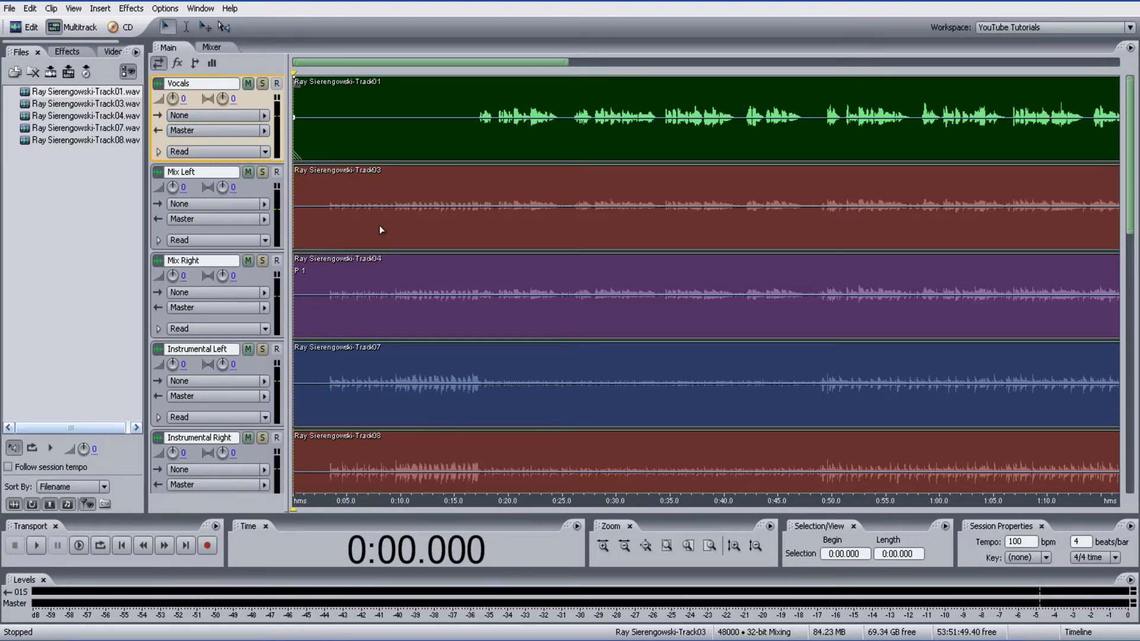
- Solo the Instrumental Left track, play it from about 0:03, add Instrumental Right to the solo during playback, and stop
{"action": "left_click", "coordinate": [262, 349]}
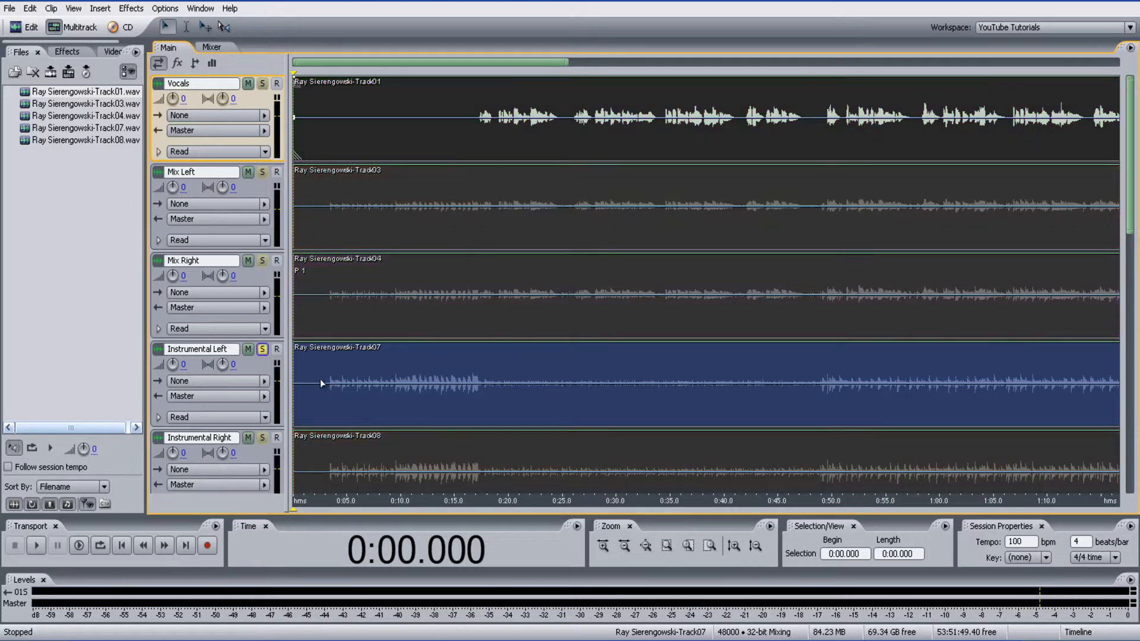
{"action": "left_click", "coordinate": [325, 379]}
{"action": "key", "text": "space"}
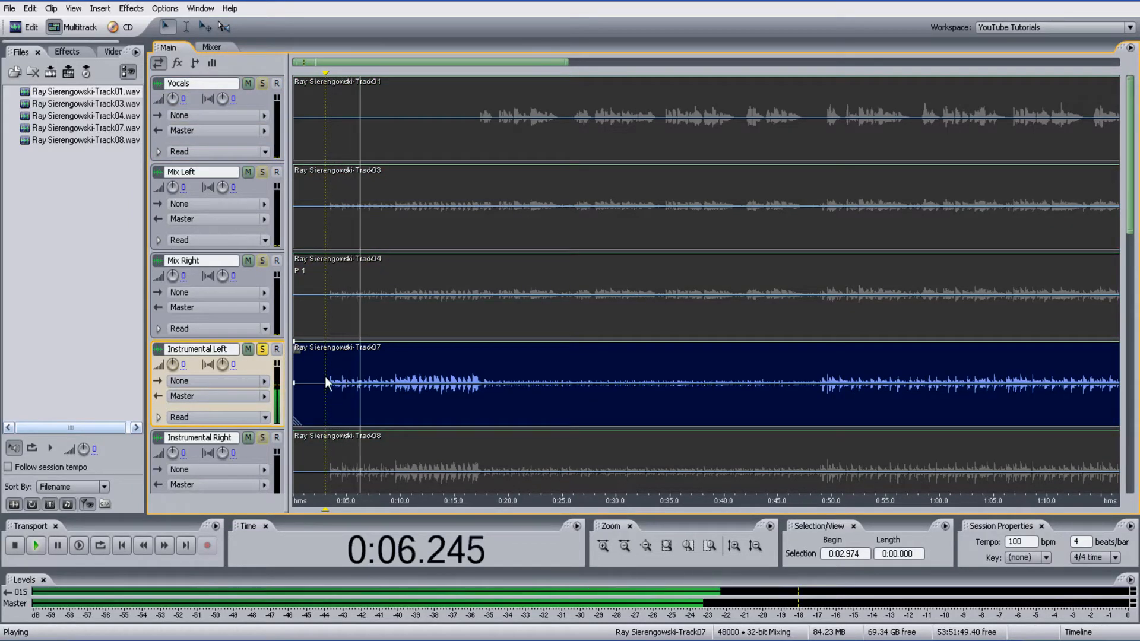
{"action": "left_click", "coordinate": [262, 440]}
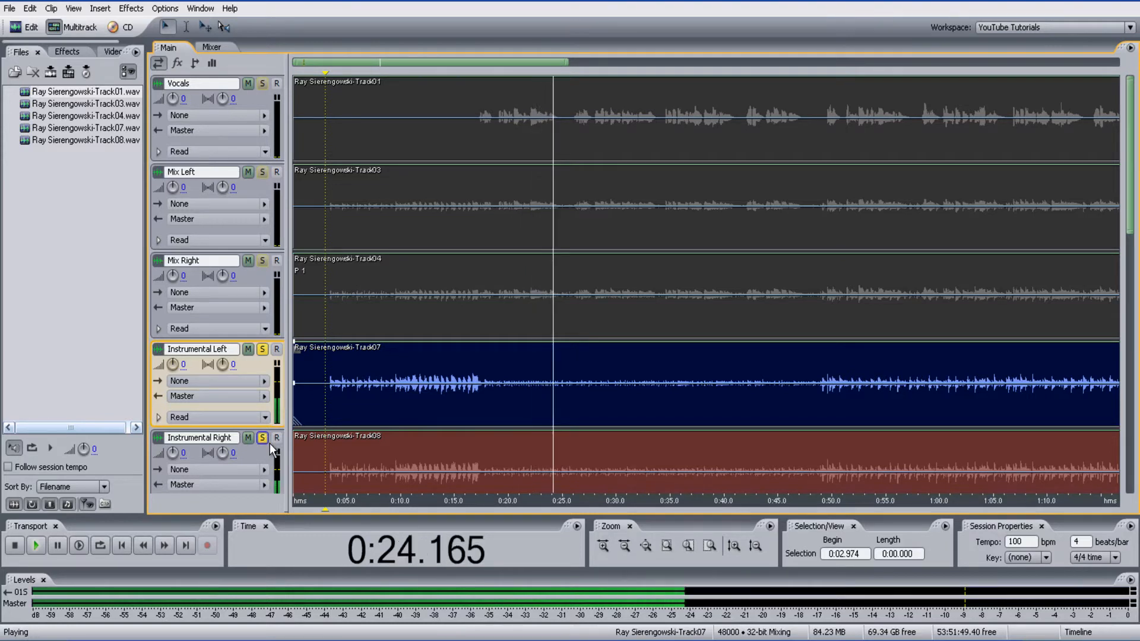
{"action": "key", "text": "space"}
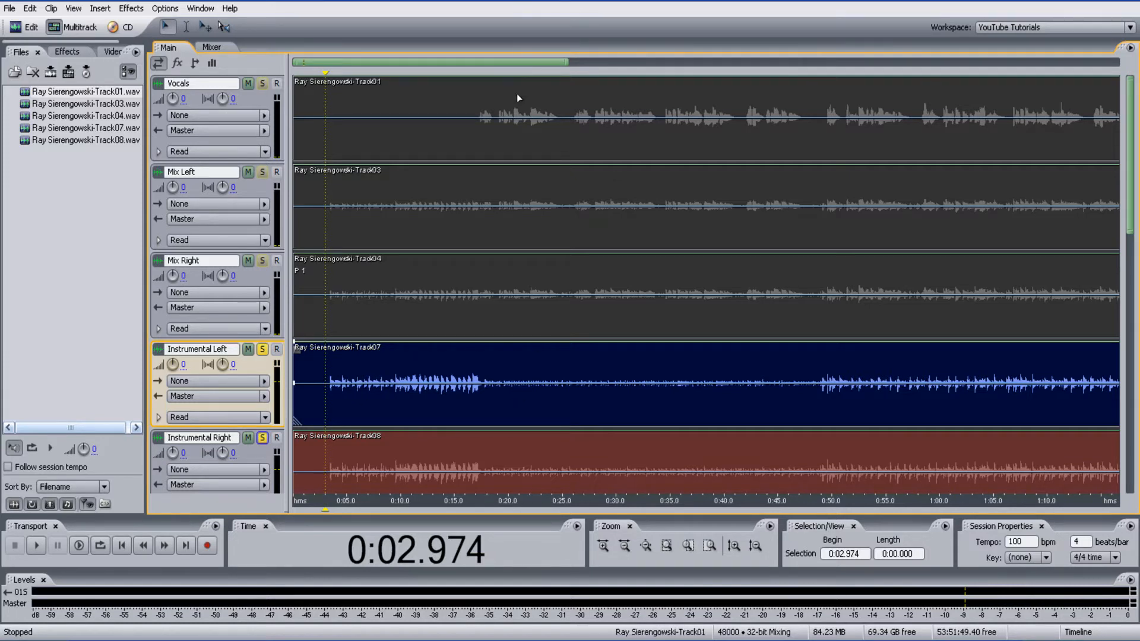
- Solo only the Vocals track, taking both instrumental tracks out of solo, and audition it from about 0:16.6
{"action": "left_click", "coordinate": [472, 113]}
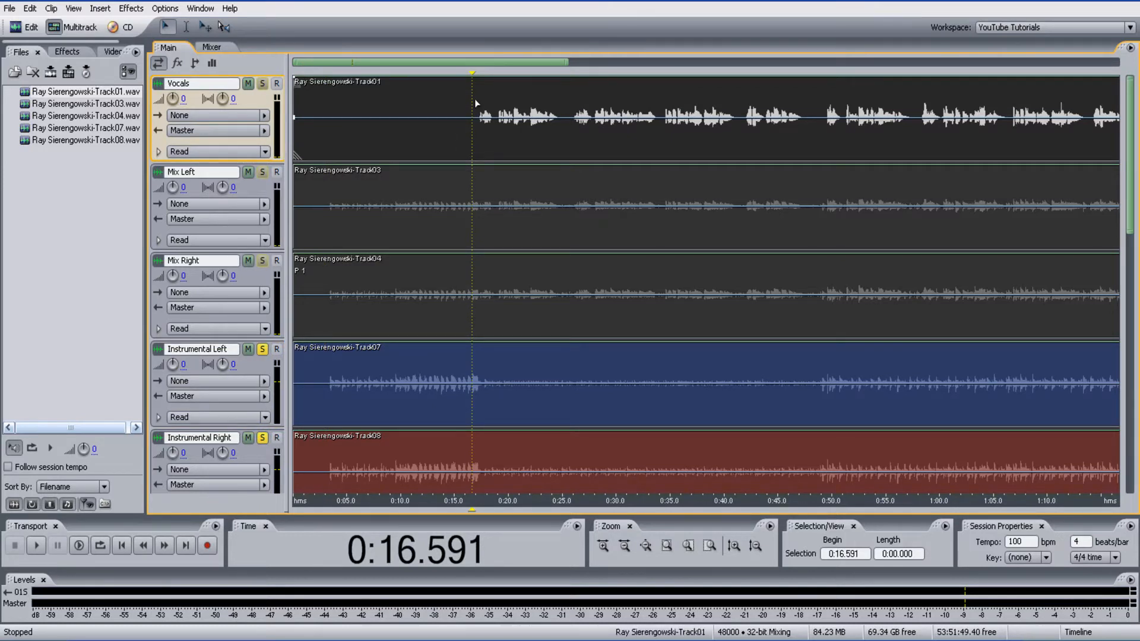
{"action": "left_click", "coordinate": [262, 83]}
{"action": "left_click", "coordinate": [262, 349]}
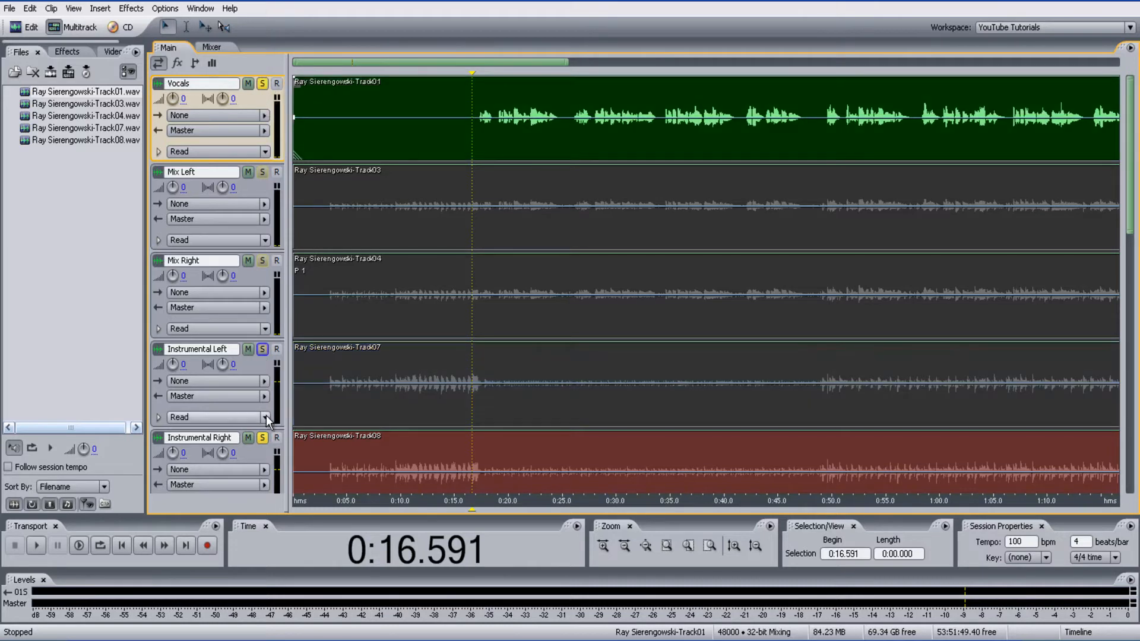
{"action": "left_click", "coordinate": [262, 438]}
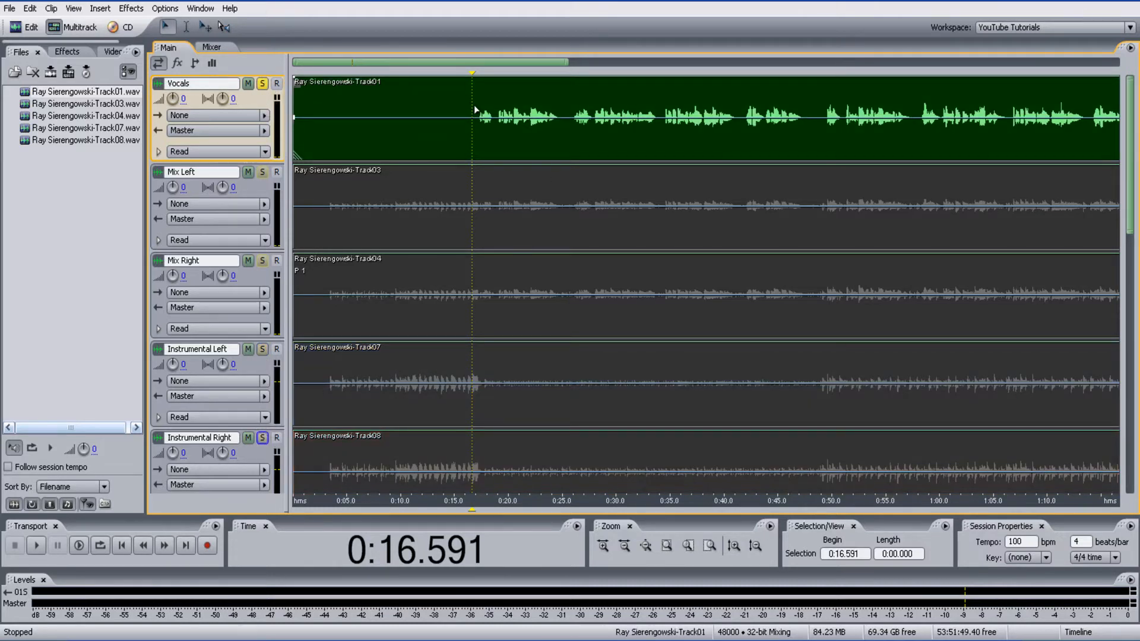
{"action": "key", "text": "space"}
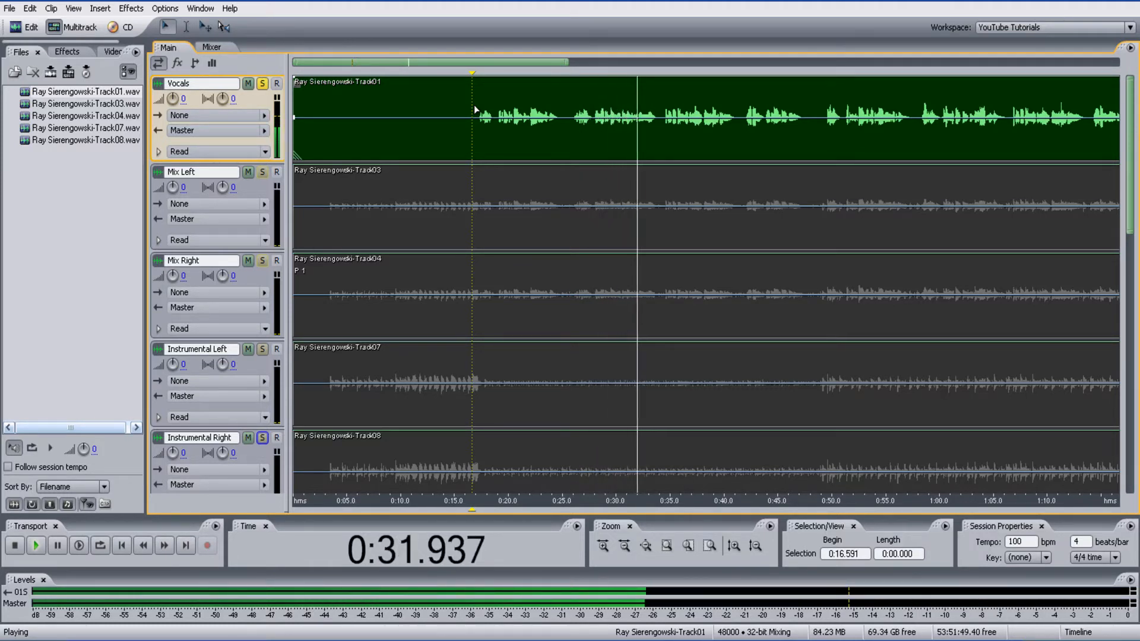
{"action": "key", "text": "space"}
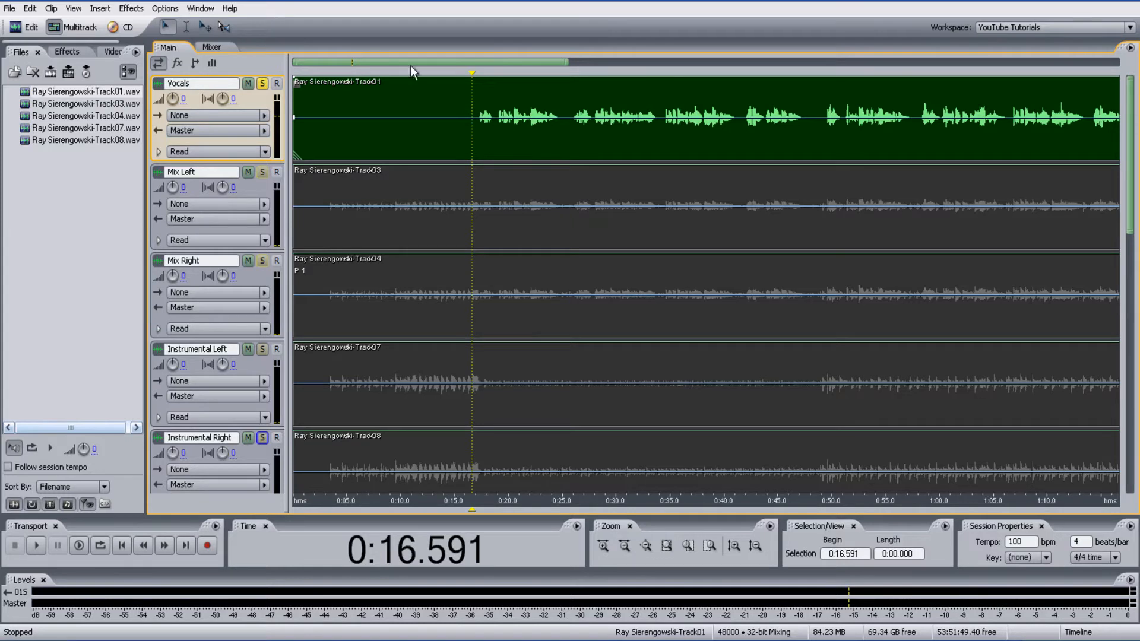
- Try adjusting the pan of the Vocals track and reset it to 0
{"action": "mouse_move", "coordinate": [223, 99]}
{"action": "left_mouse_down"}
{"action": "mouse_move", "coordinate": [208, 101]}
{"action": "mouse_move", "coordinate": [222, 101]}
{"action": "left_mouse_up"}
{"action": "left_click", "coordinate": [236, 100]}
{"action": "type", "text": "0"}
{"action": "left_click", "coordinate": [321, 111]}
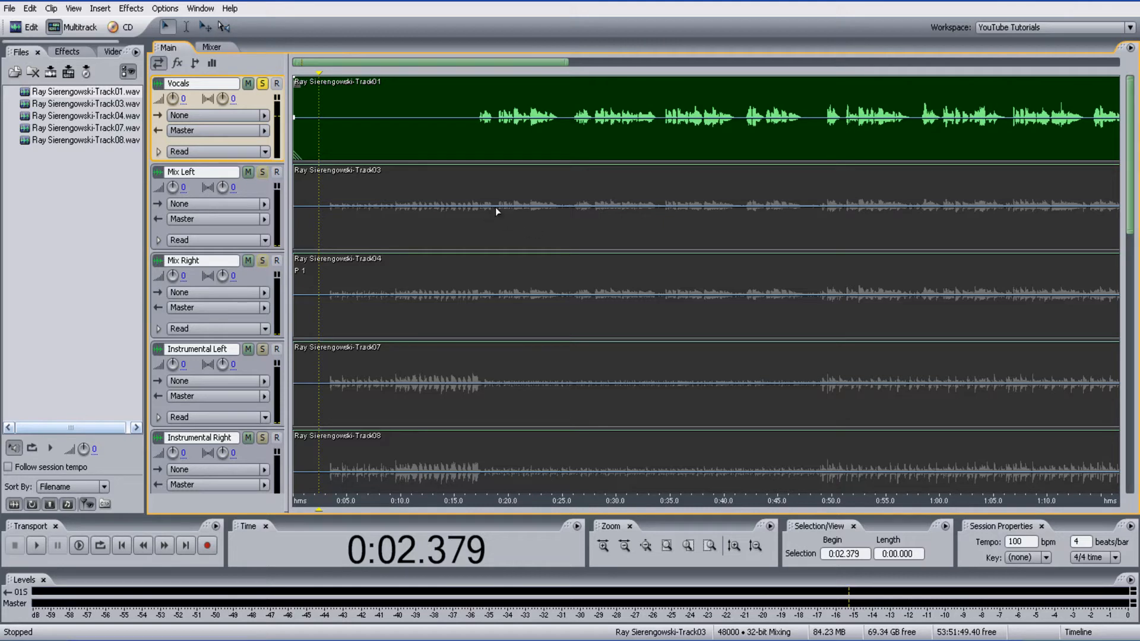
- Play from about 0:25.7 and add Instrumental Left, Instrumental Right, Mix Left and Mix Right to the solo one after another
{"action": "left_click", "coordinate": [570, 101]}
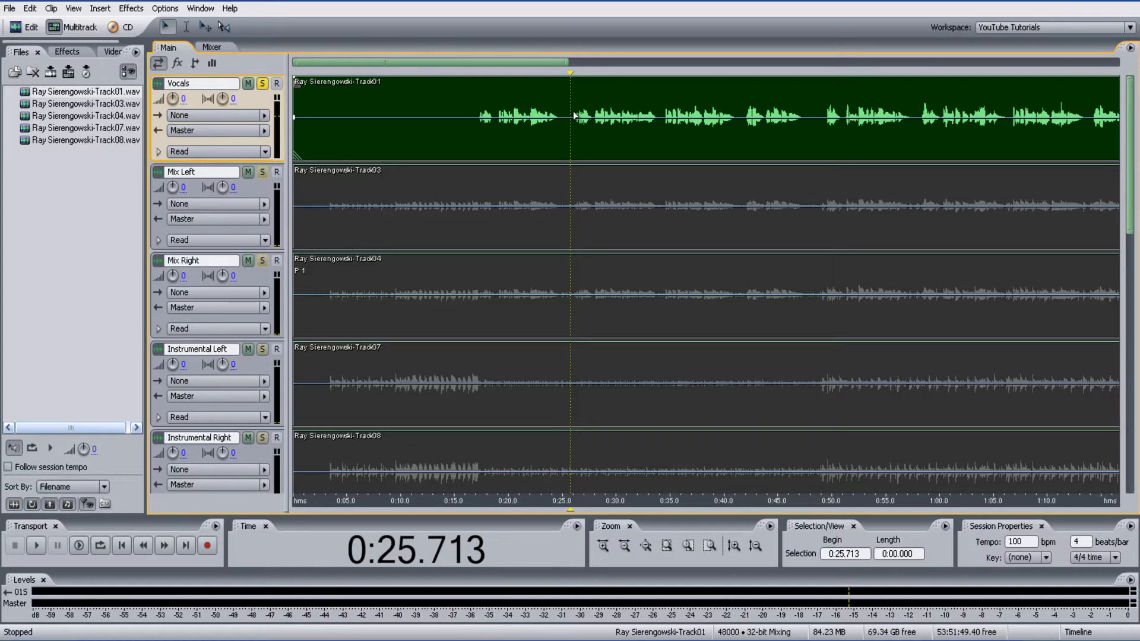
{"action": "key", "text": "space"}
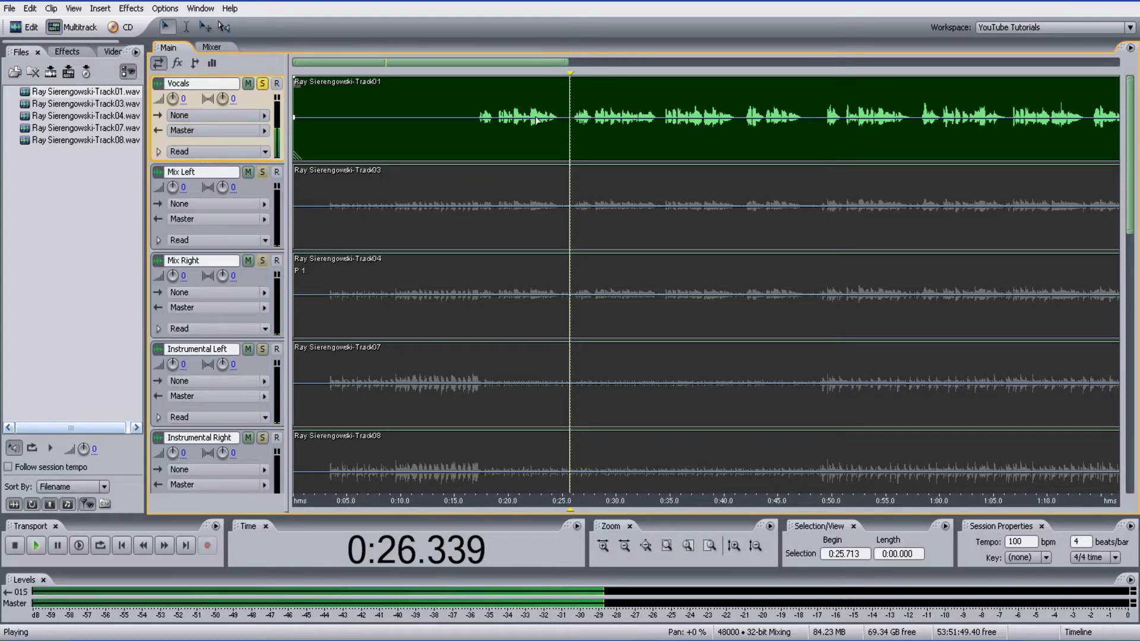
{"action": "left_click", "coordinate": [262, 349]}
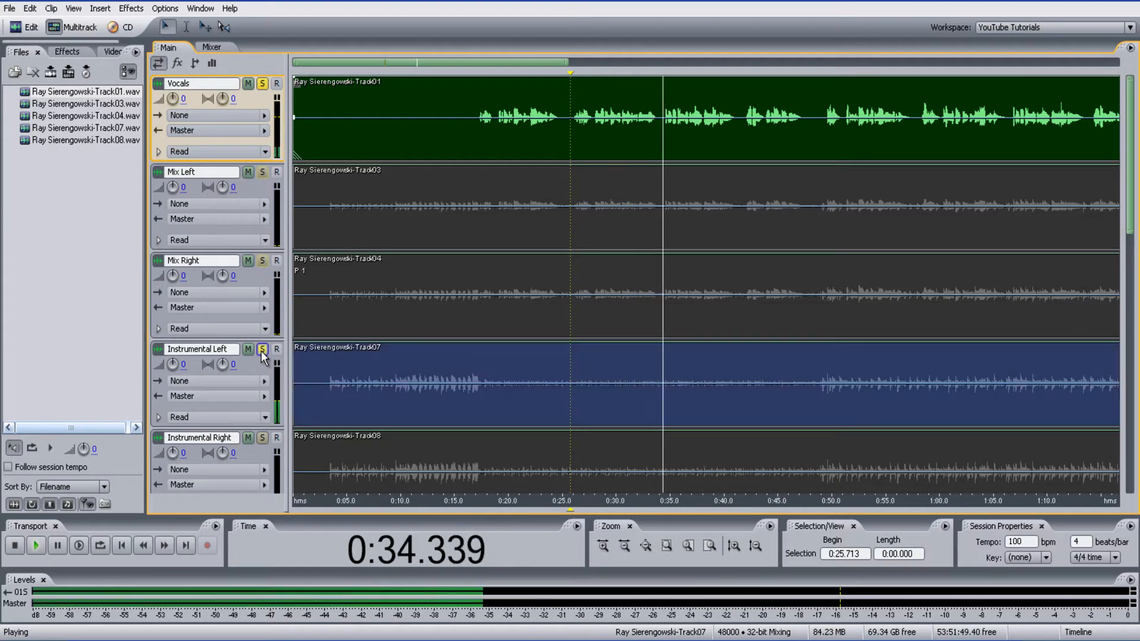
{"action": "left_click", "coordinate": [263, 437]}
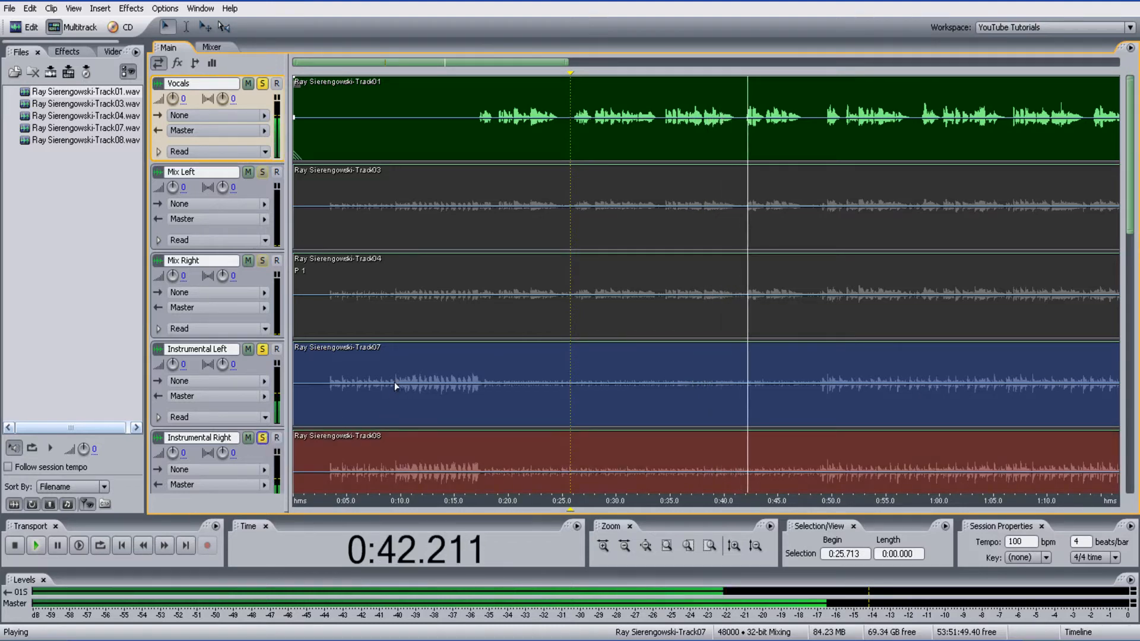
{"action": "left_click", "coordinate": [263, 174]}
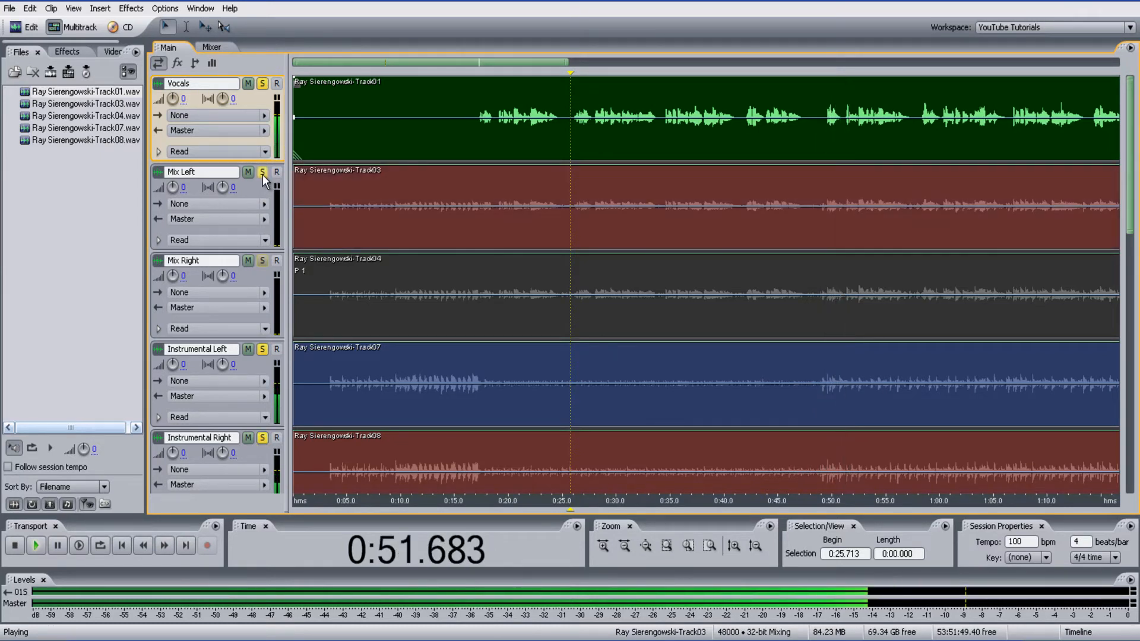
{"action": "left_click", "coordinate": [263, 262]}
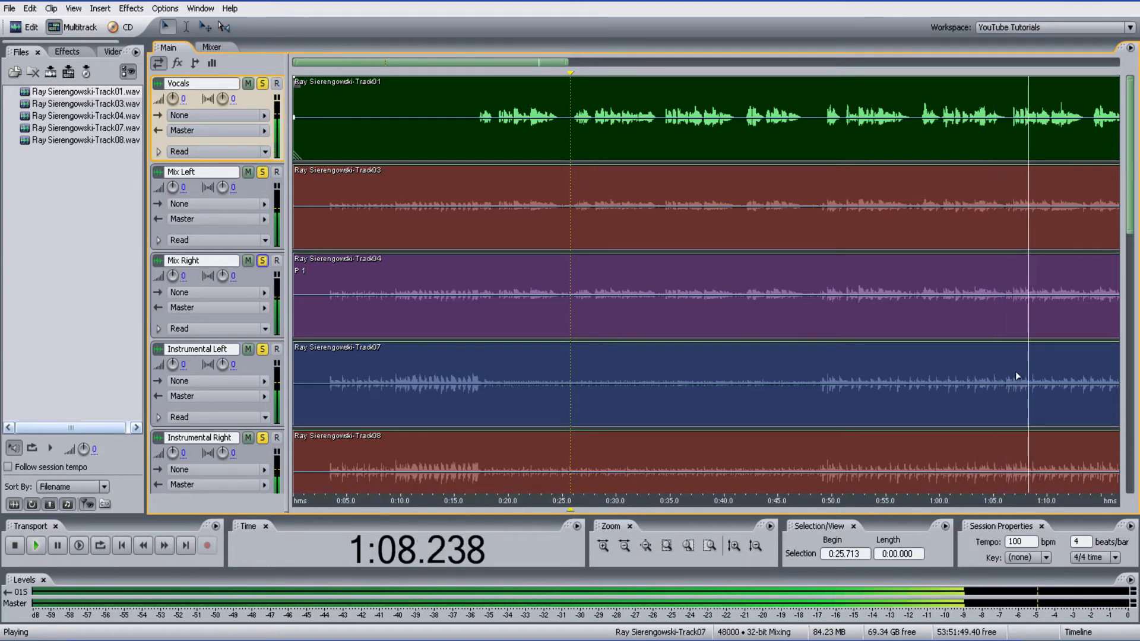
- Stop playback and place the playback start at about 1:20.5, in the gap before a vocal phrase
{"action": "left_click", "coordinate": [982, 257]}
{"action": "left_click", "coordinate": [983, 237]}
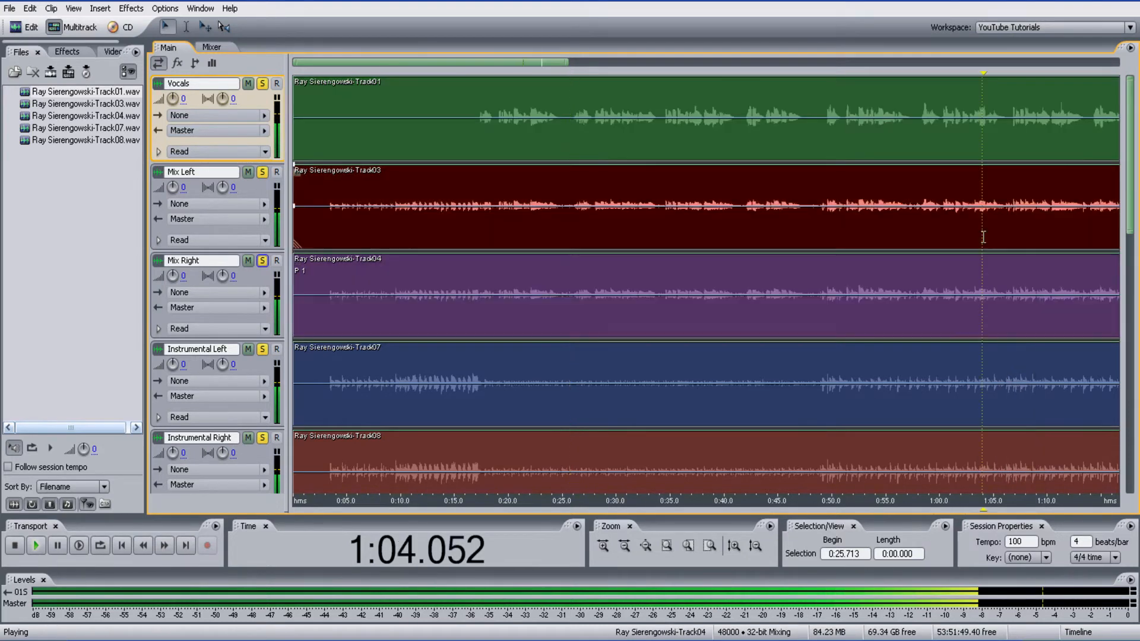
{"action": "scroll", "coordinate": [984, 237], "scroll_direction": "down", "scroll_amount": 2}
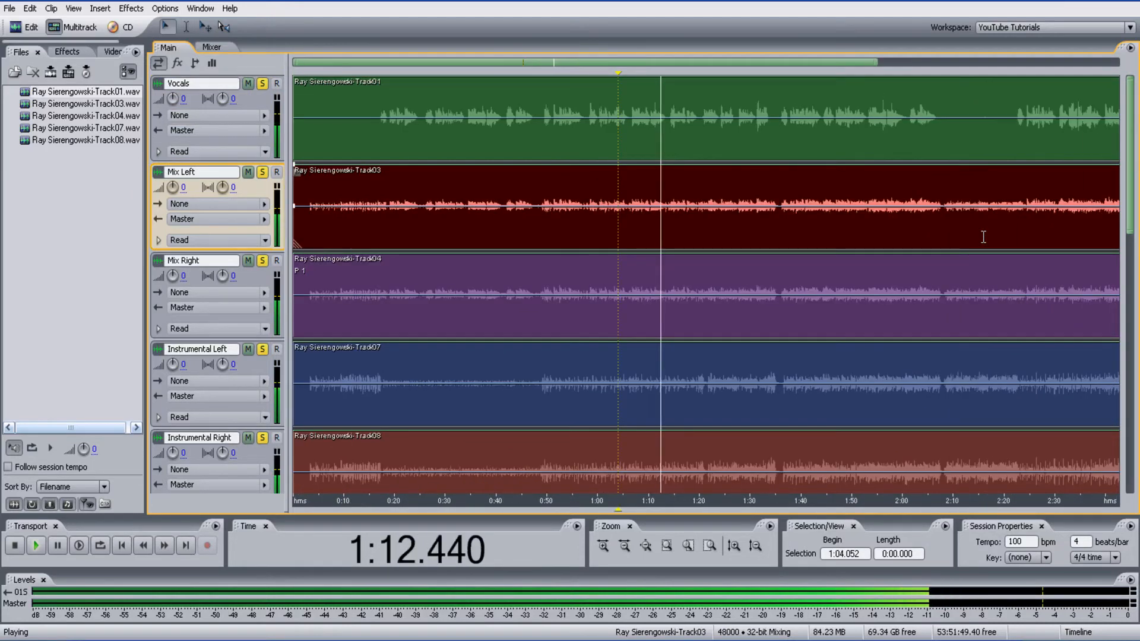
{"action": "scroll", "coordinate": [983, 237], "scroll_direction": "down", "scroll_amount": 2}
{"action": "scroll", "coordinate": [984, 237], "scroll_direction": "up", "scroll_amount": 4}
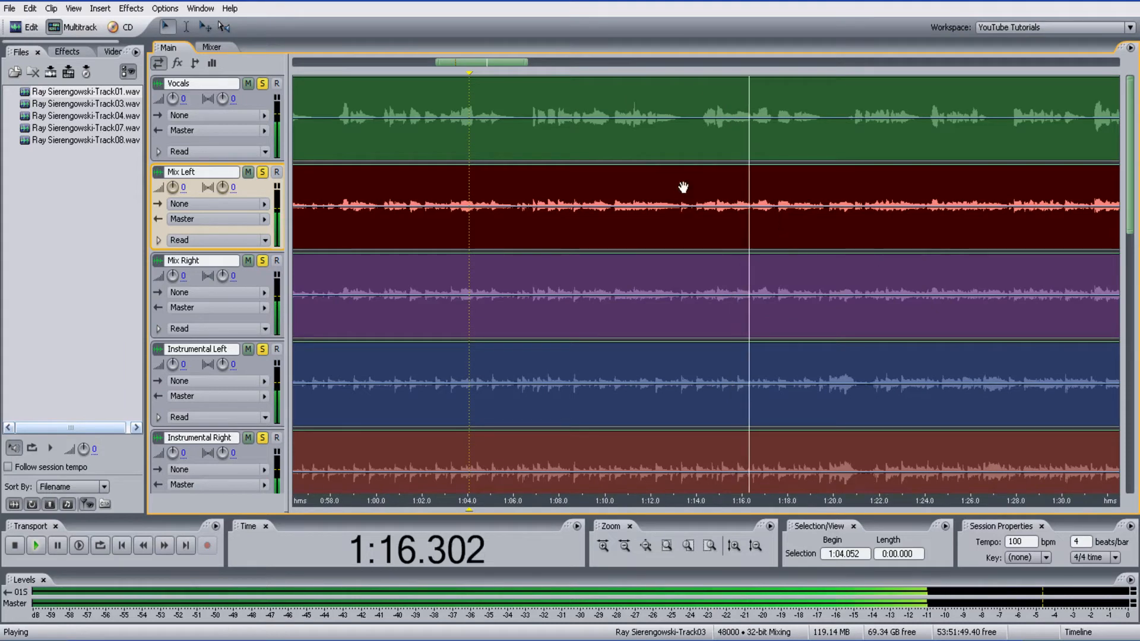
{"action": "left_click_drag", "start_coordinate": [514, 65], "coordinate": [542, 65]}
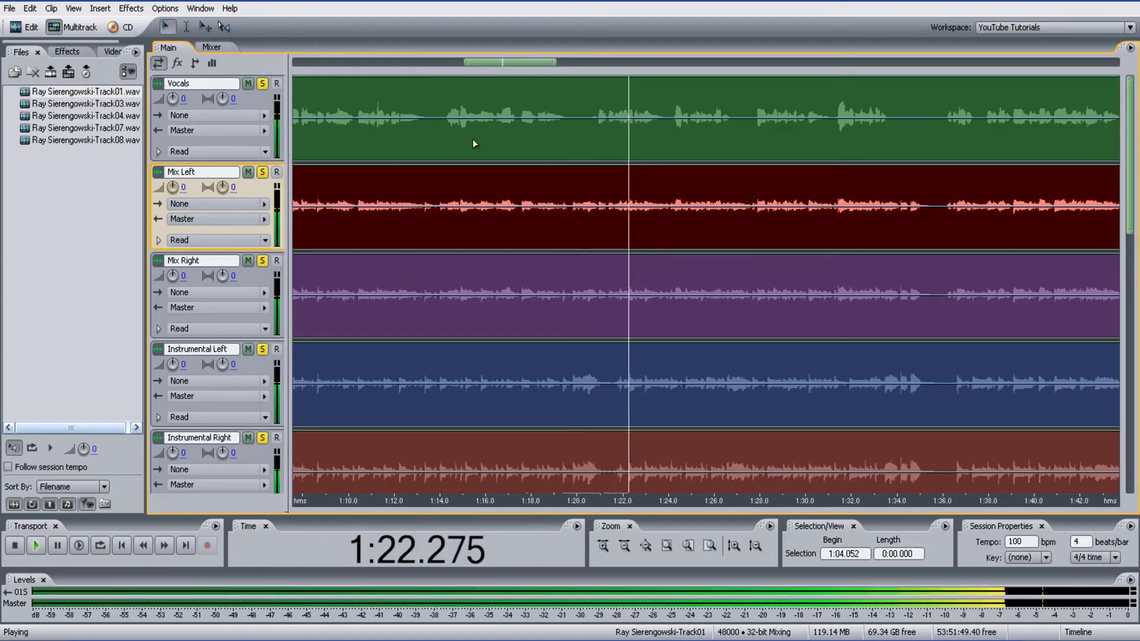
{"action": "key", "text": "space"}
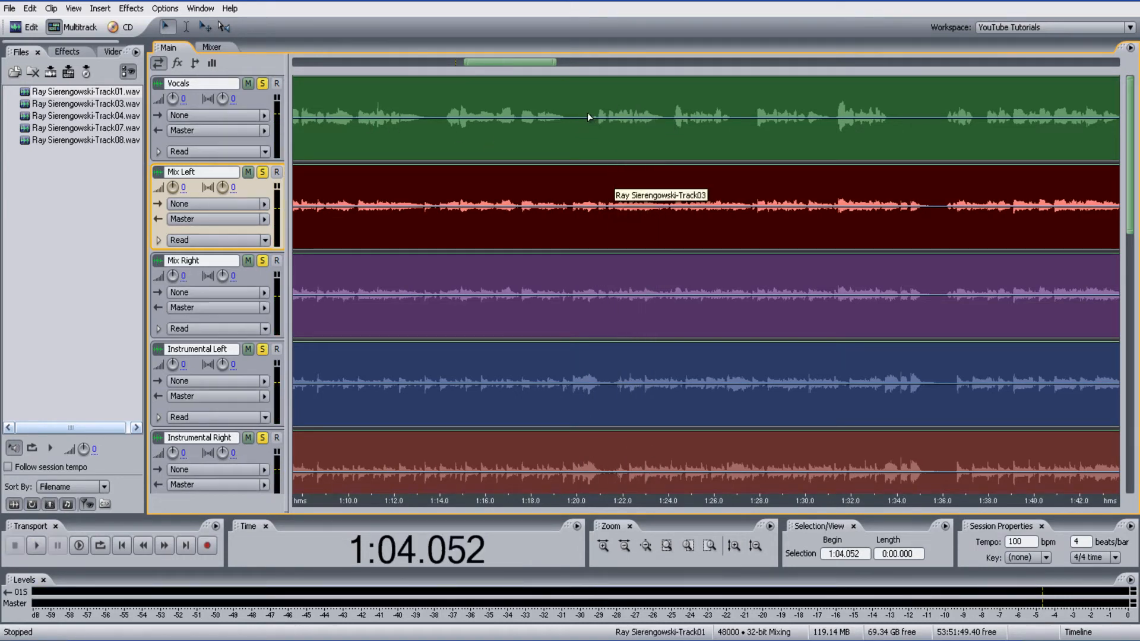
{"action": "left_click", "coordinate": [588, 95]}
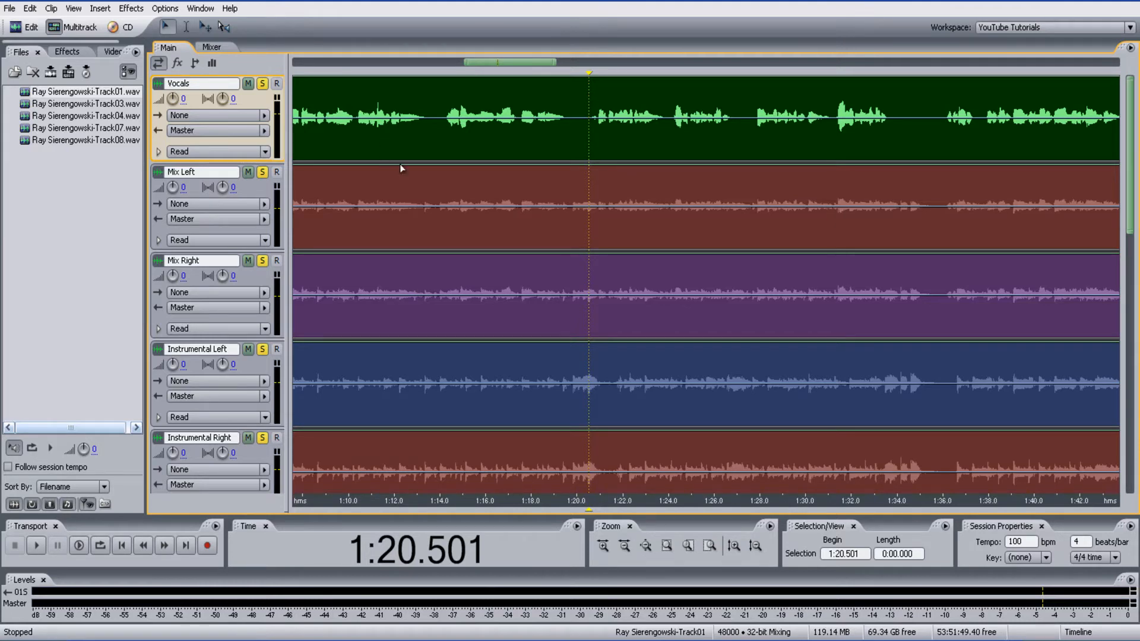
- During playback, lower the mixer faders to about -3.6 dB for Mix Right, -2.9 dB for Mix Left and -3.6 dB for Instrumental Right
{"action": "left_click", "coordinate": [215, 47]}
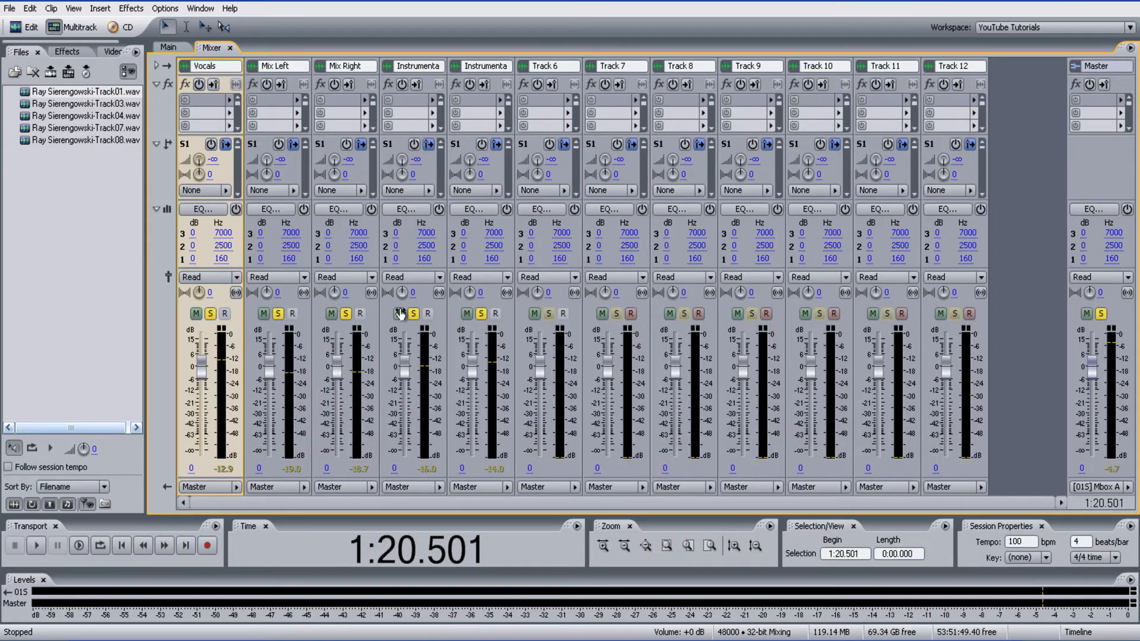
{"action": "key", "text": "space"}
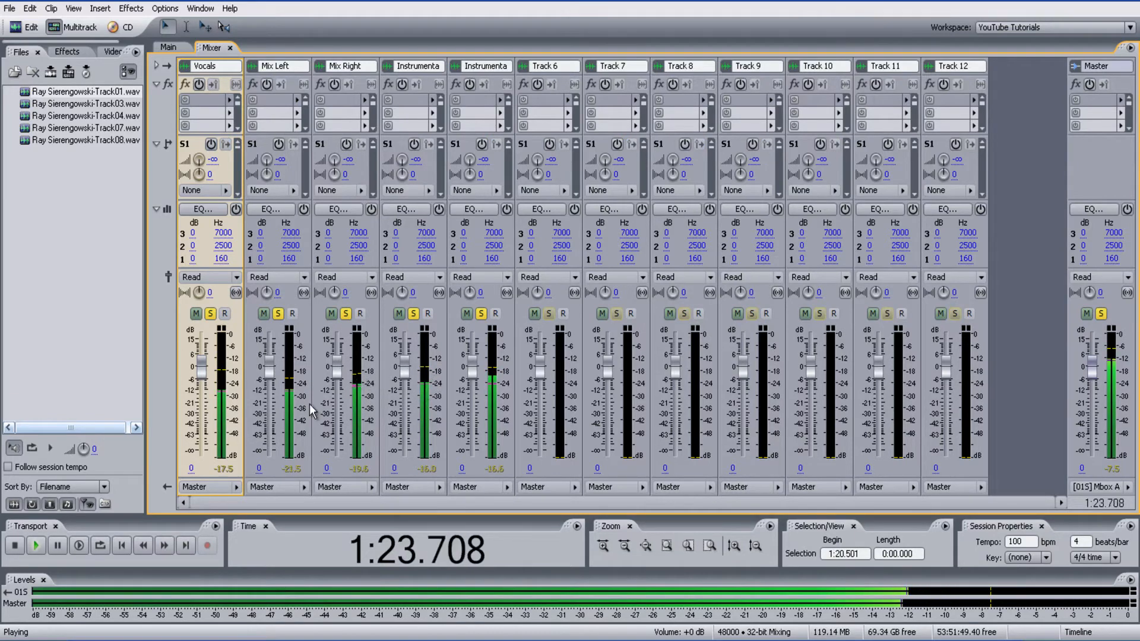
{"action": "left_click_drag", "start_coordinate": [337, 373], "coordinate": [337, 381]}
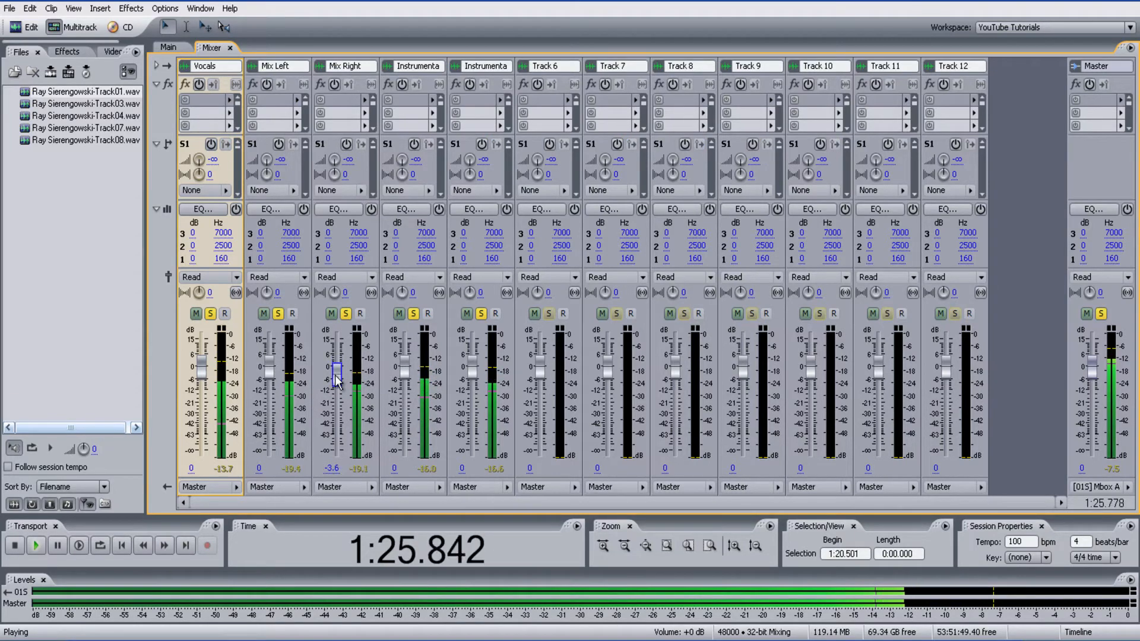
{"action": "left_click_drag", "start_coordinate": [267, 363], "coordinate": [270, 374]}
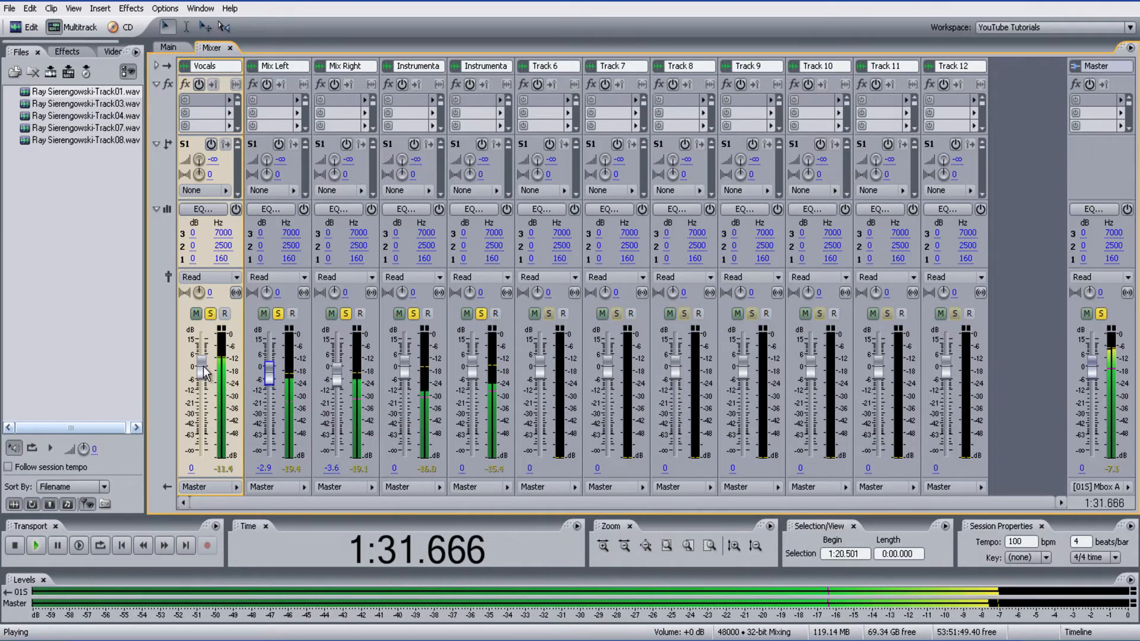
{"action": "left_click", "coordinate": [472, 369]}
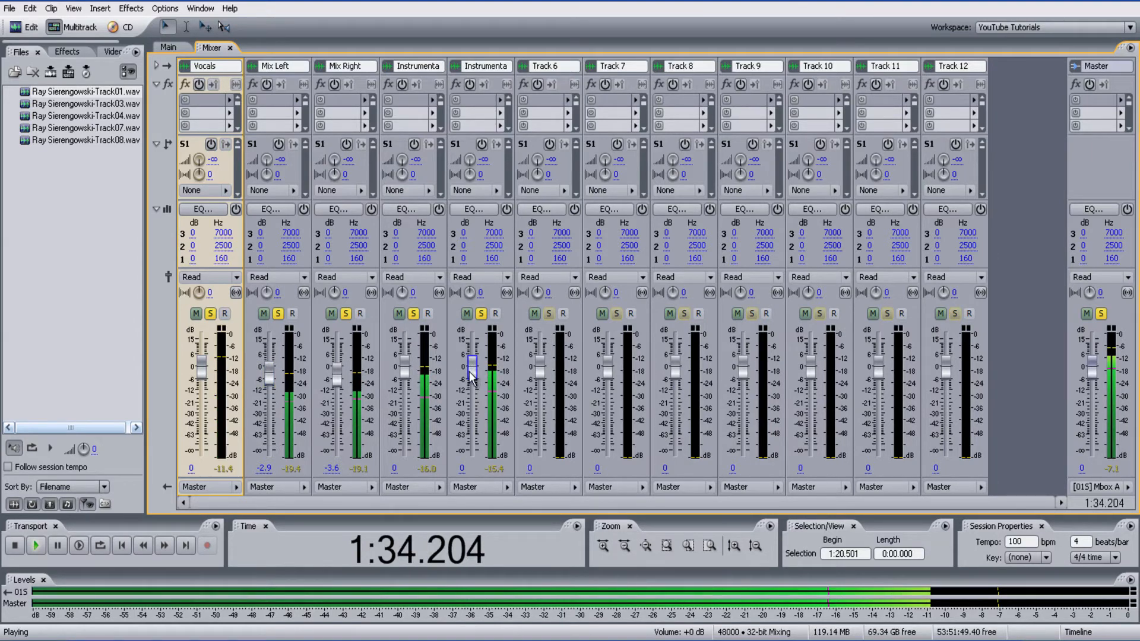
{"action": "left_click_drag", "start_coordinate": [473, 389], "coordinate": [473, 378]}
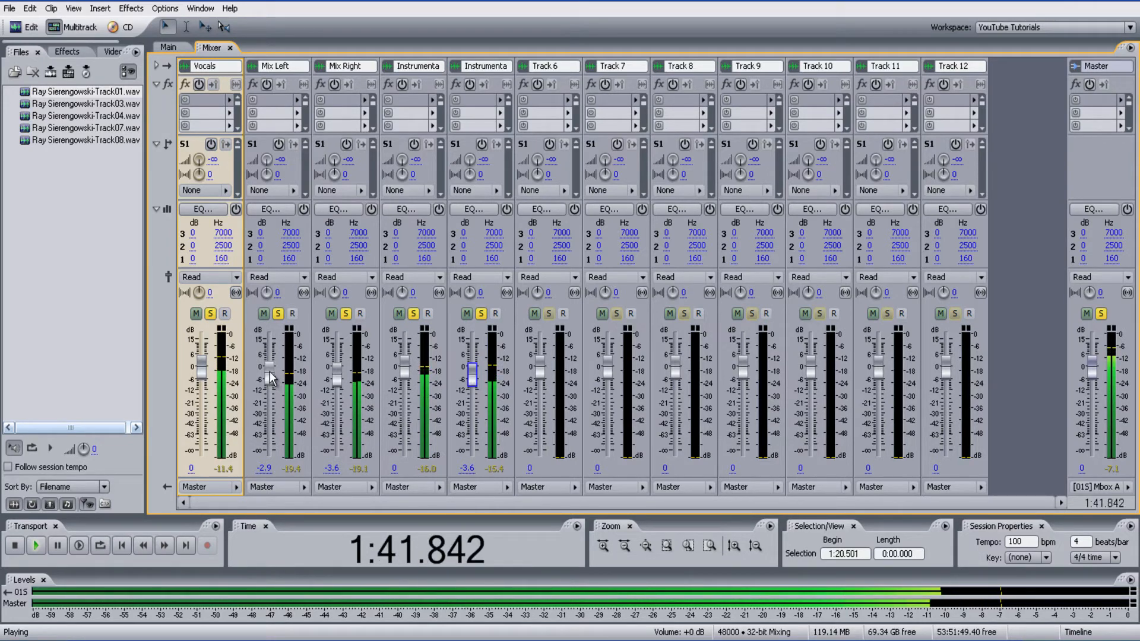
- Readjust the Mix Left volume by ear and set it to -2 dB
{"action": "left_click_drag", "start_coordinate": [267, 374], "coordinate": [269, 383]}
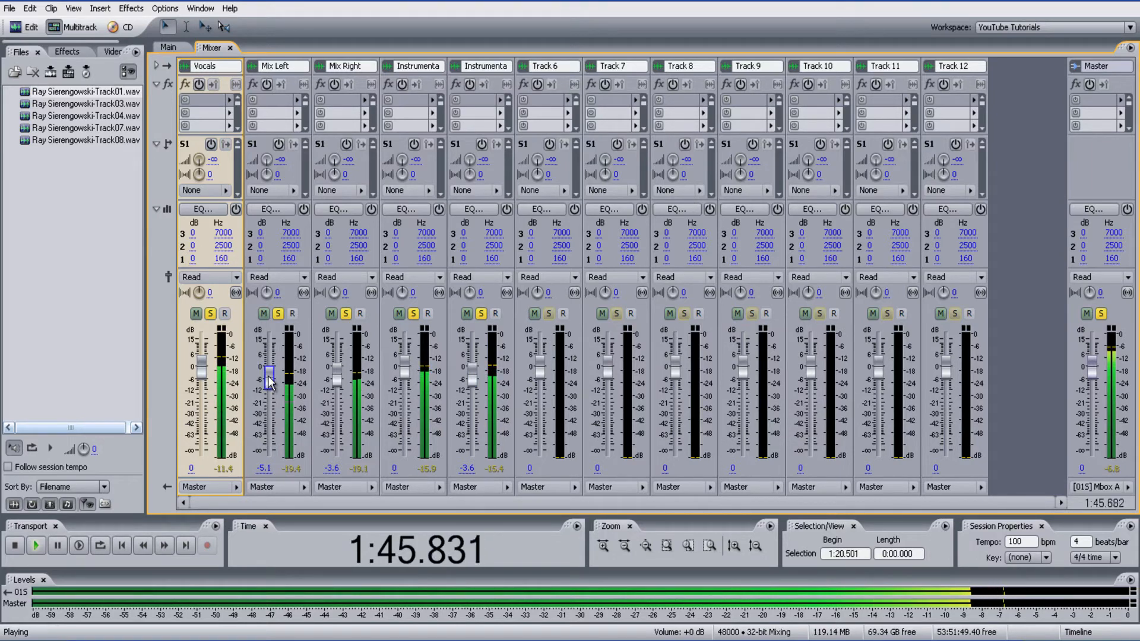
{"action": "left_click_drag", "start_coordinate": [269, 378], "coordinate": [268, 373]}
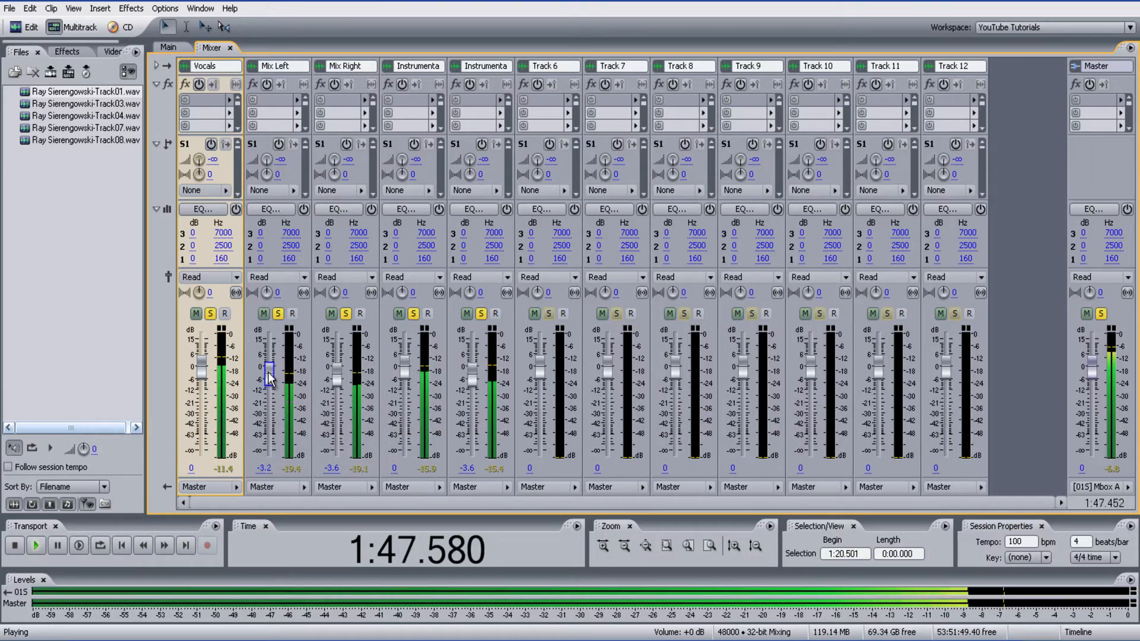
{"action": "left_click", "coordinate": [263, 468]}
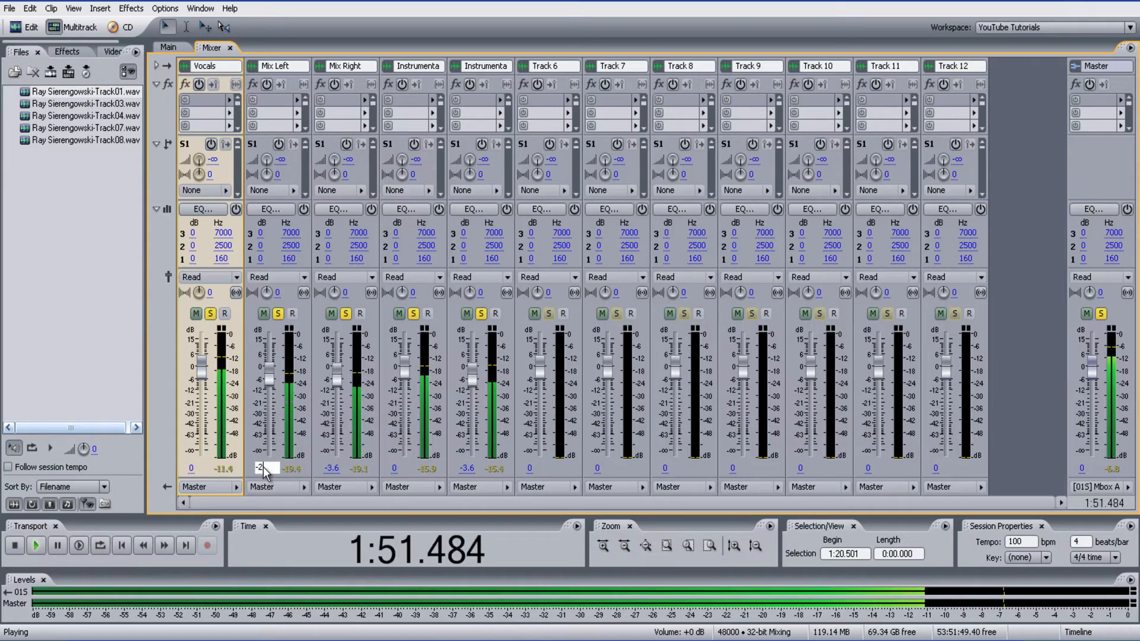
{"action": "key", "text": "Return"}
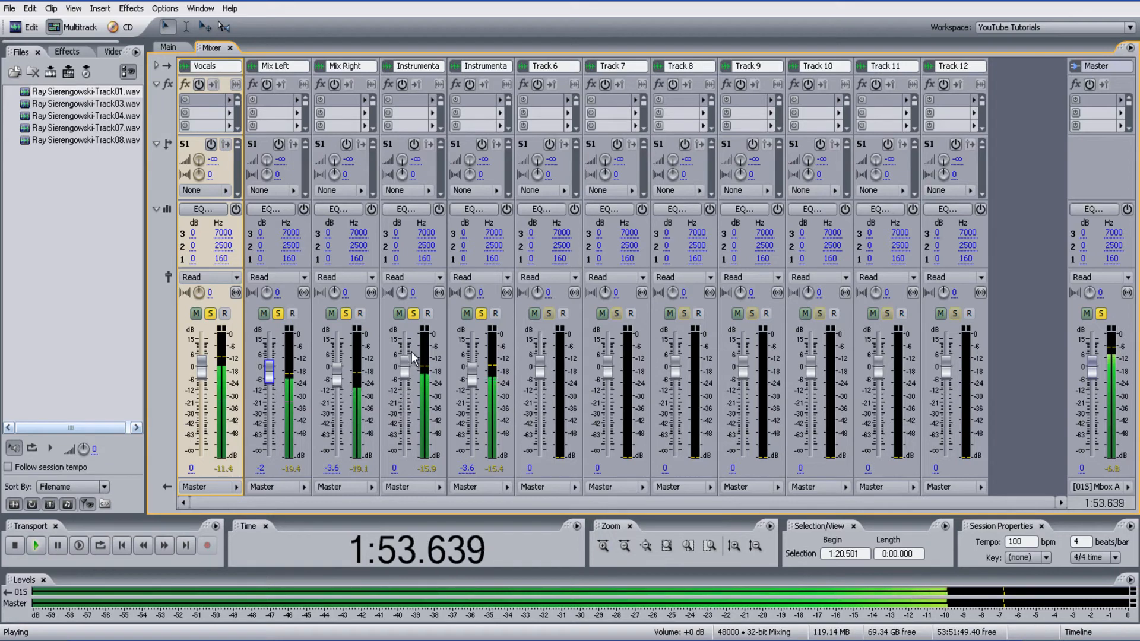
- Return to the multitrack timeline, stop playback and place the playback start at about 1:06.7 on the Vocals track
{"action": "left_click", "coordinate": [170, 47]}
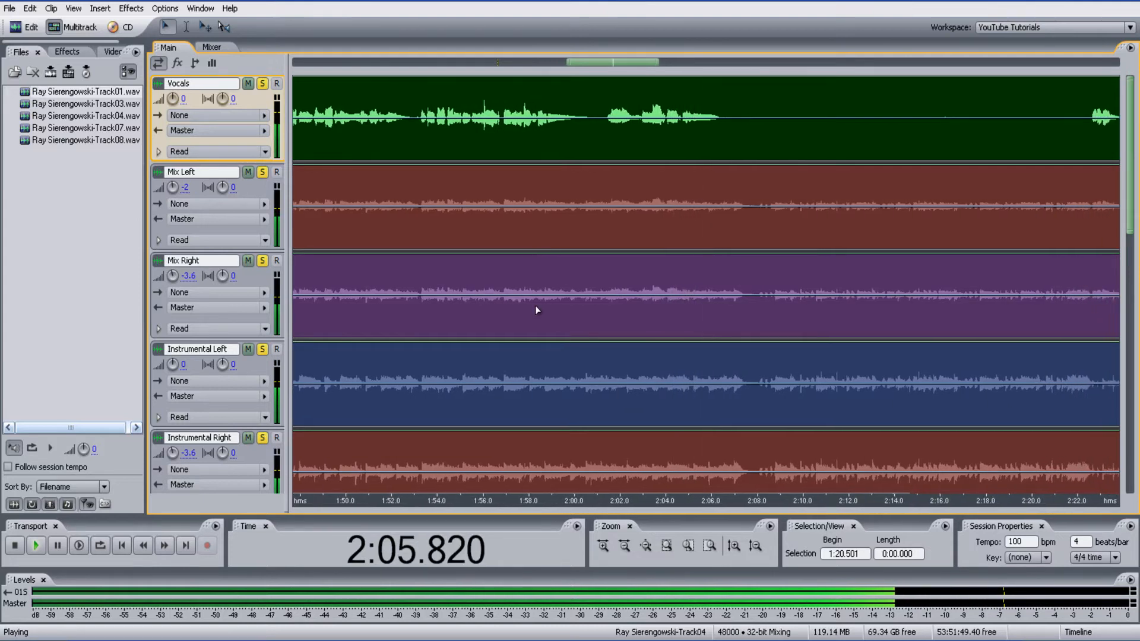
{"action": "key", "text": "space"}
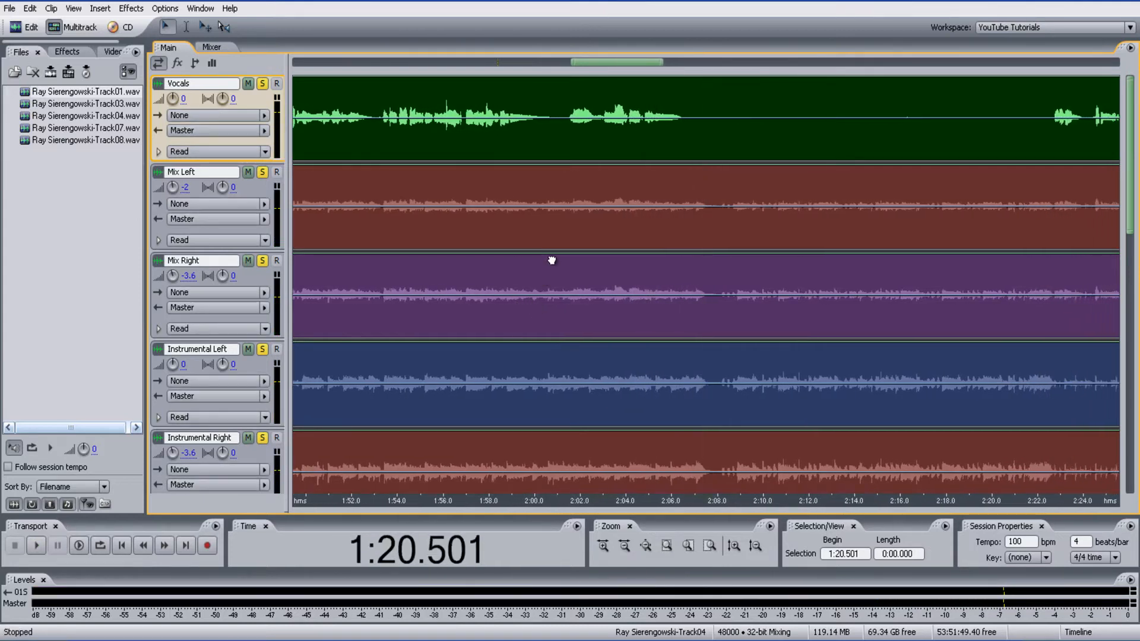
{"action": "left_click_drag", "start_coordinate": [623, 64], "coordinate": [482, 62]}
{"action": "left_click", "coordinate": [490, 110]}
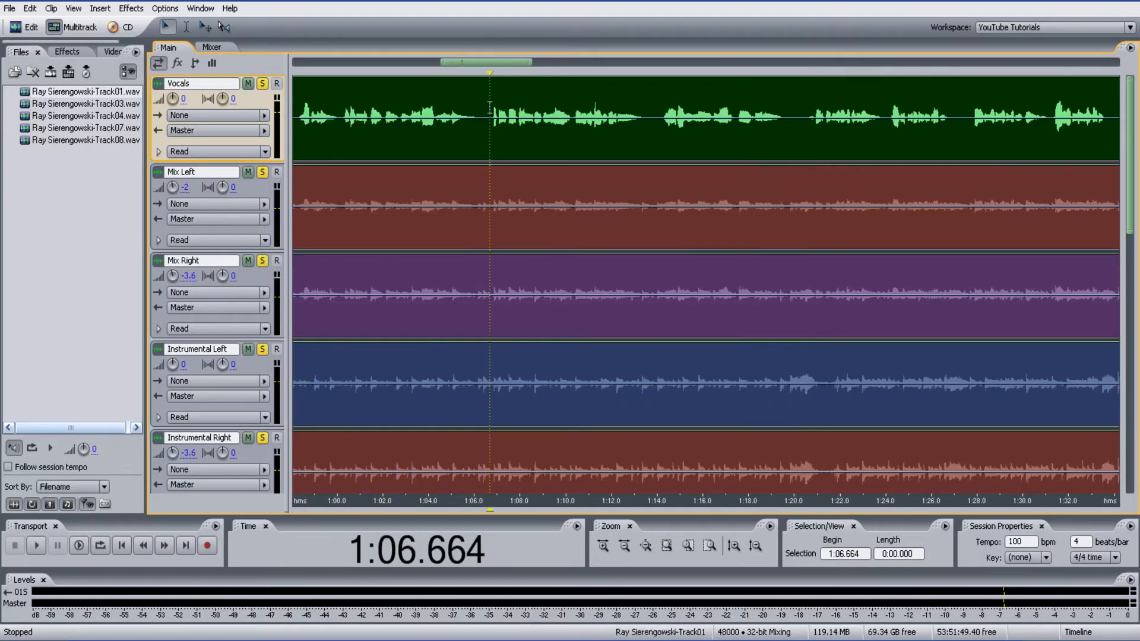
- Take both Mix tracks and both Instrumental tracks out of solo, leaving only Vocals soloed
{"action": "left_click", "coordinate": [262, 84]}
{"action": "left_click", "coordinate": [261, 87]}
{"action": "left_click", "coordinate": [263, 173]}
{"action": "left_click", "coordinate": [263, 262]}
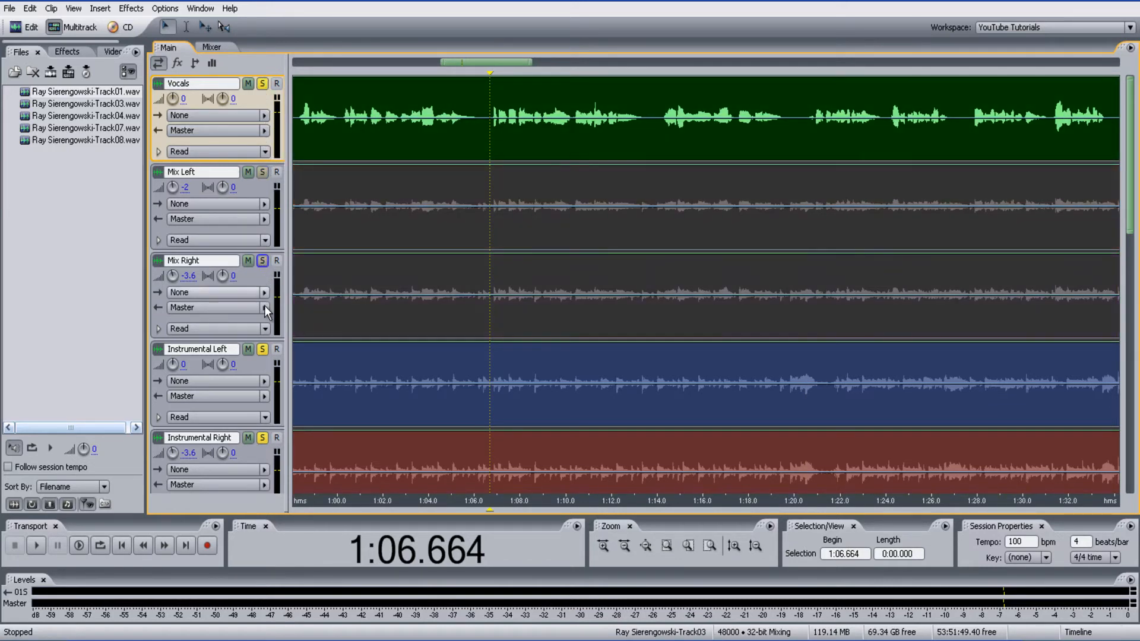
{"action": "left_click", "coordinate": [263, 350]}
{"action": "left_click", "coordinate": [262, 438]}
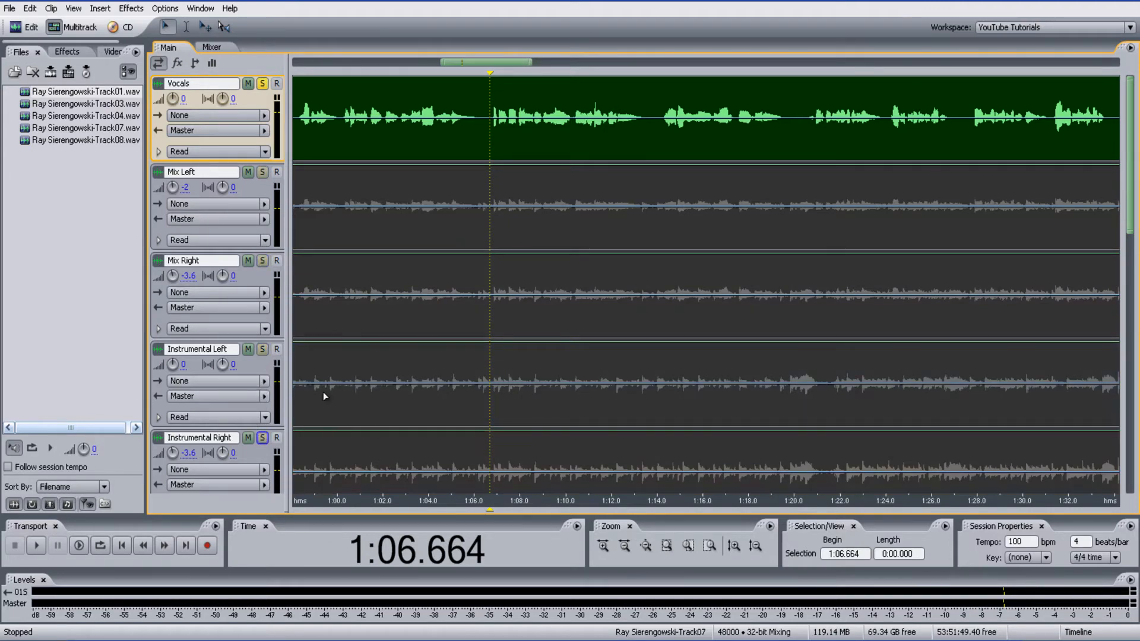
- Play the soloed vocal briefly from the 1:06.664 start point, then stop playback
{"action": "scroll", "coordinate": [392, 291], "scroll_direction": "down", "scroll_amount": 1}
{"action": "scroll", "coordinate": [366, 235], "scroll_direction": "up", "scroll_amount": 1}
{"action": "key", "text": "space"}
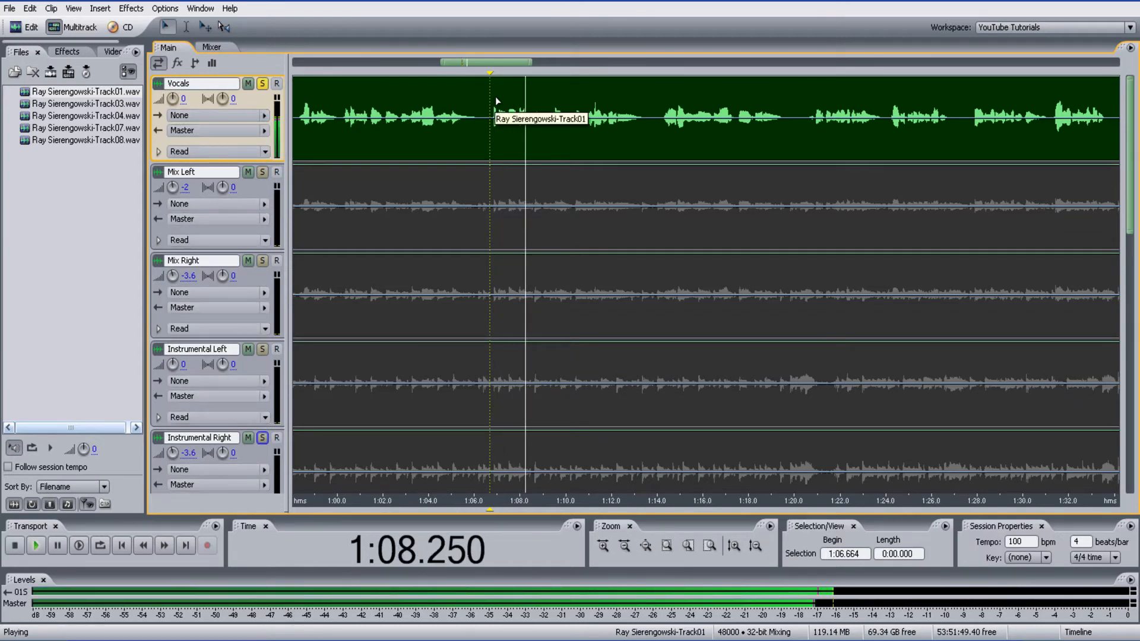
{"action": "key", "text": "space"}
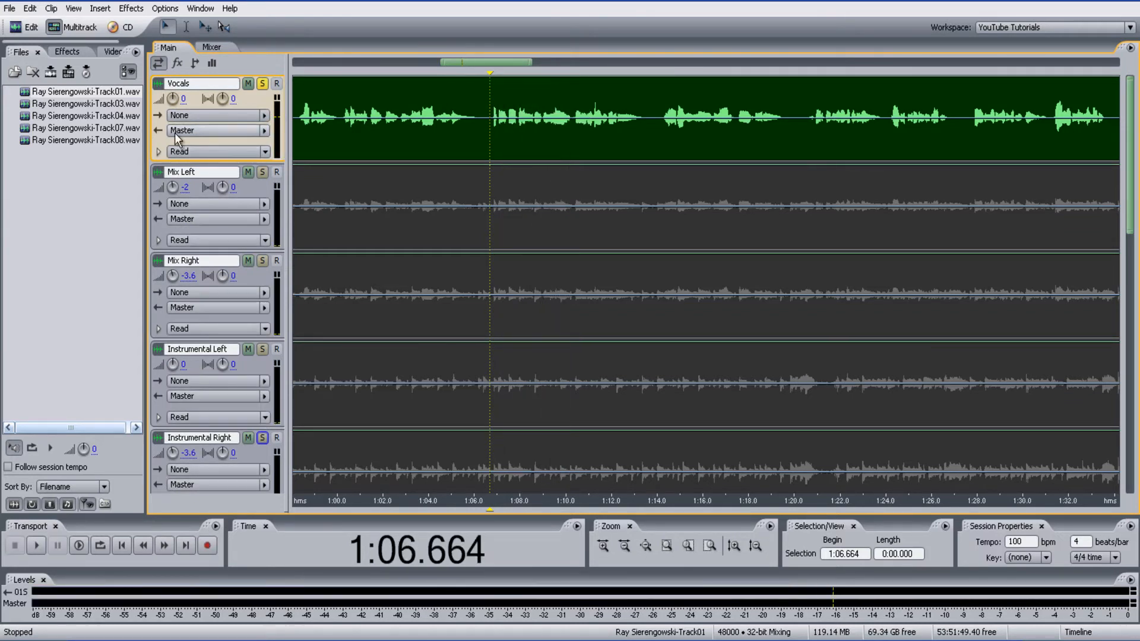
- Show the track effects, enlarge the Vocals track, and insert the VST Ambience reverb in its first effect slot
{"action": "left_click", "coordinate": [177, 65]}
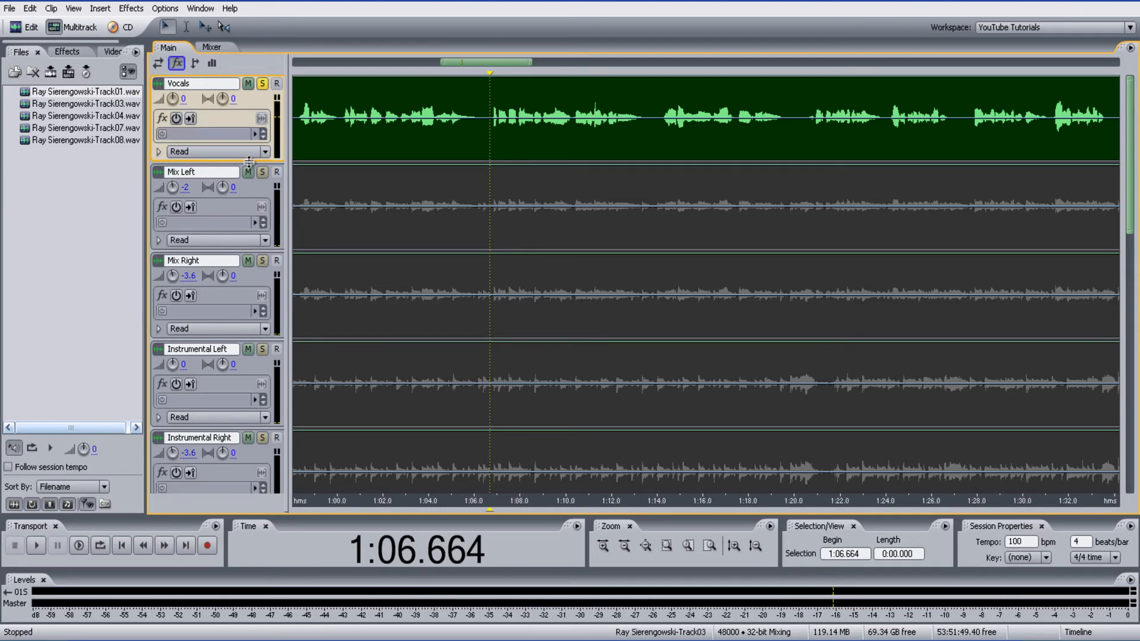
{"action": "left_click_drag", "start_coordinate": [249, 161], "coordinate": [249, 190]}
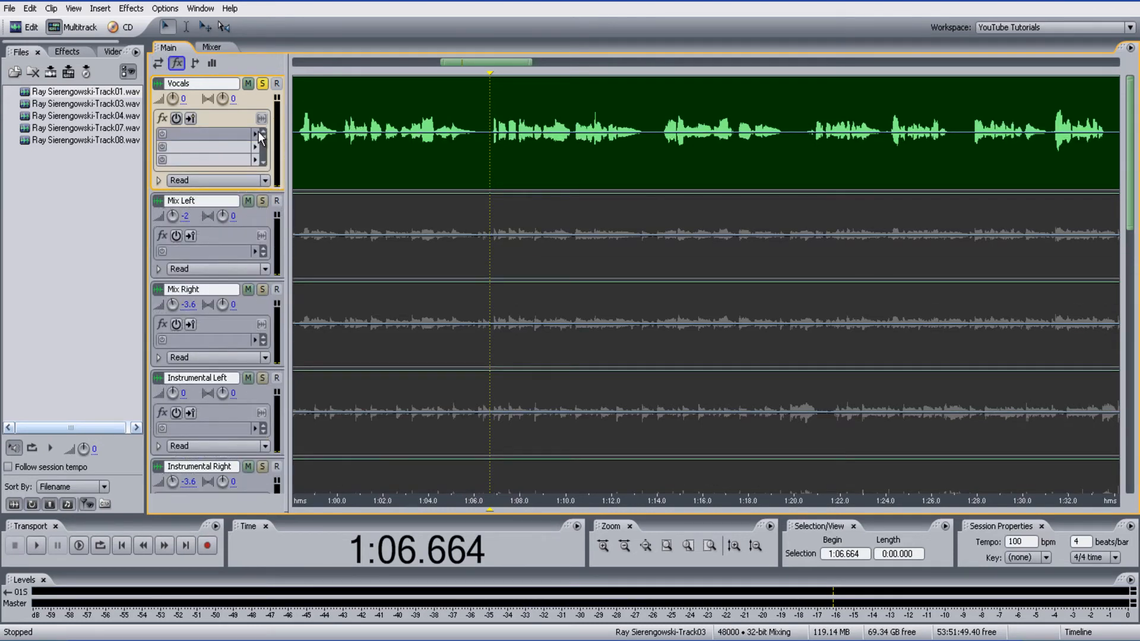
{"action": "left_click", "coordinate": [255, 135]}
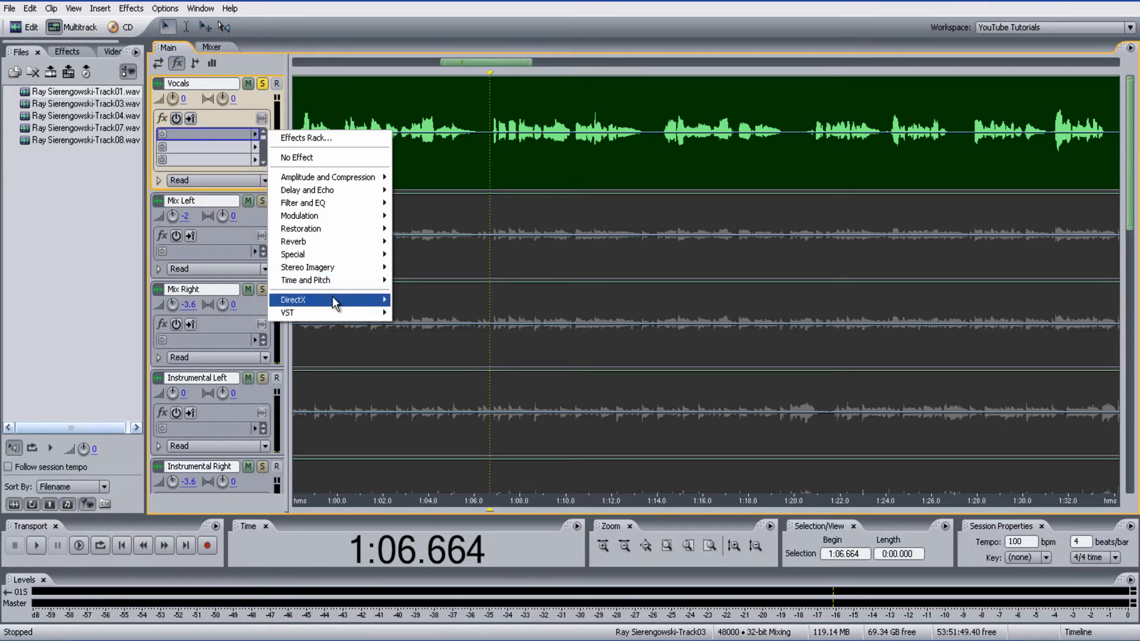
{"action": "mouse_move", "coordinate": [333, 300]}
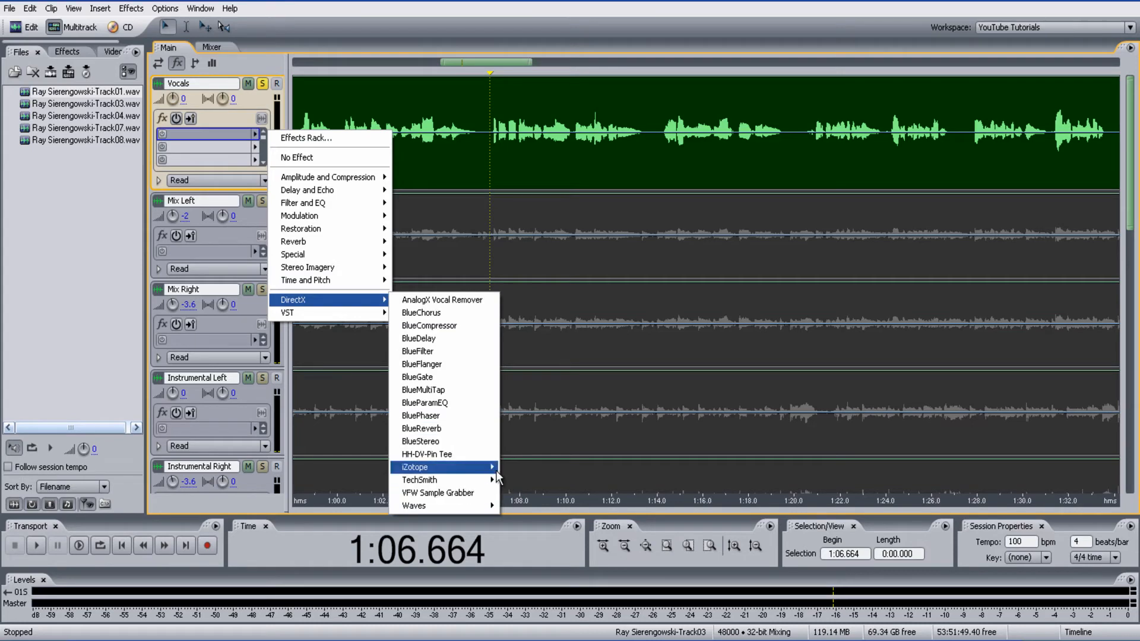
{"action": "mouse_move", "coordinate": [414, 508]}
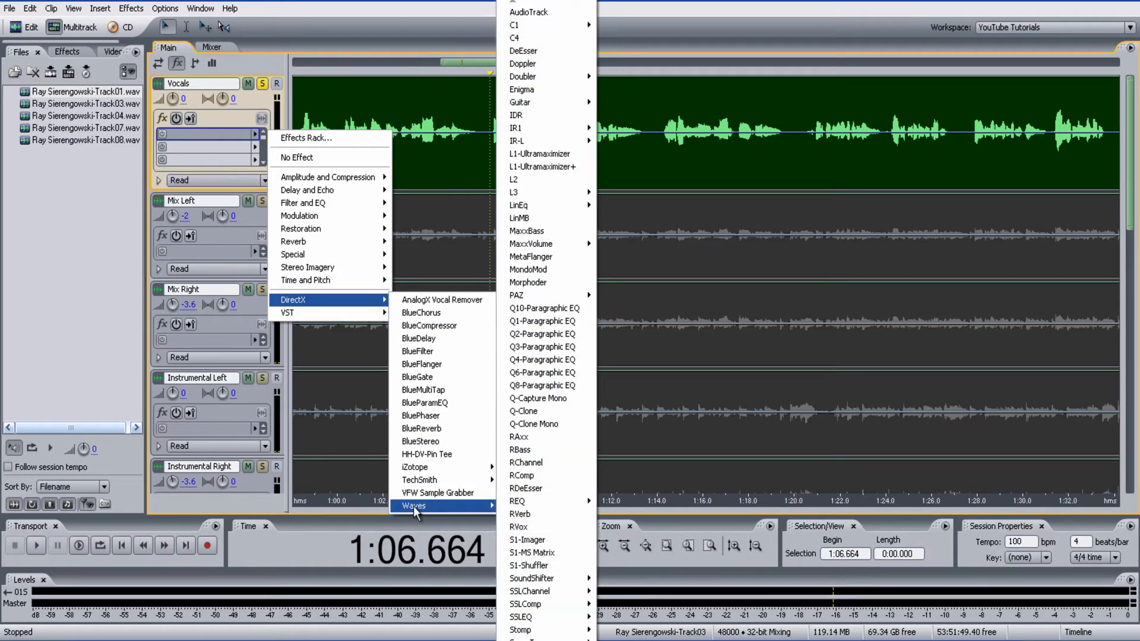
{"action": "mouse_move", "coordinate": [333, 313]}
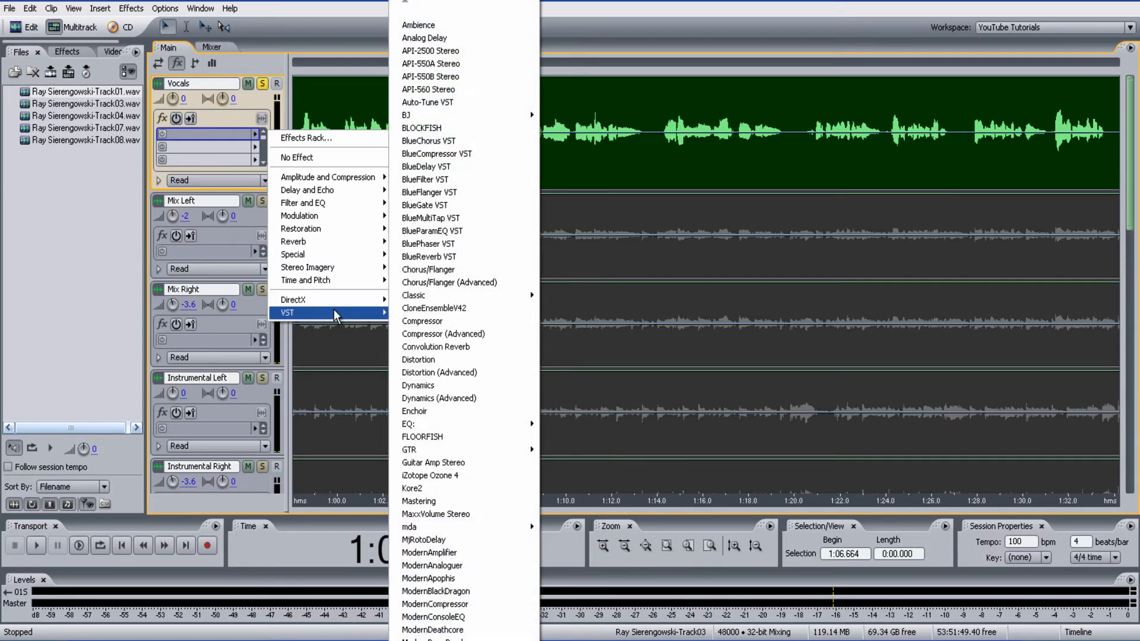
{"action": "left_click", "coordinate": [469, 25]}
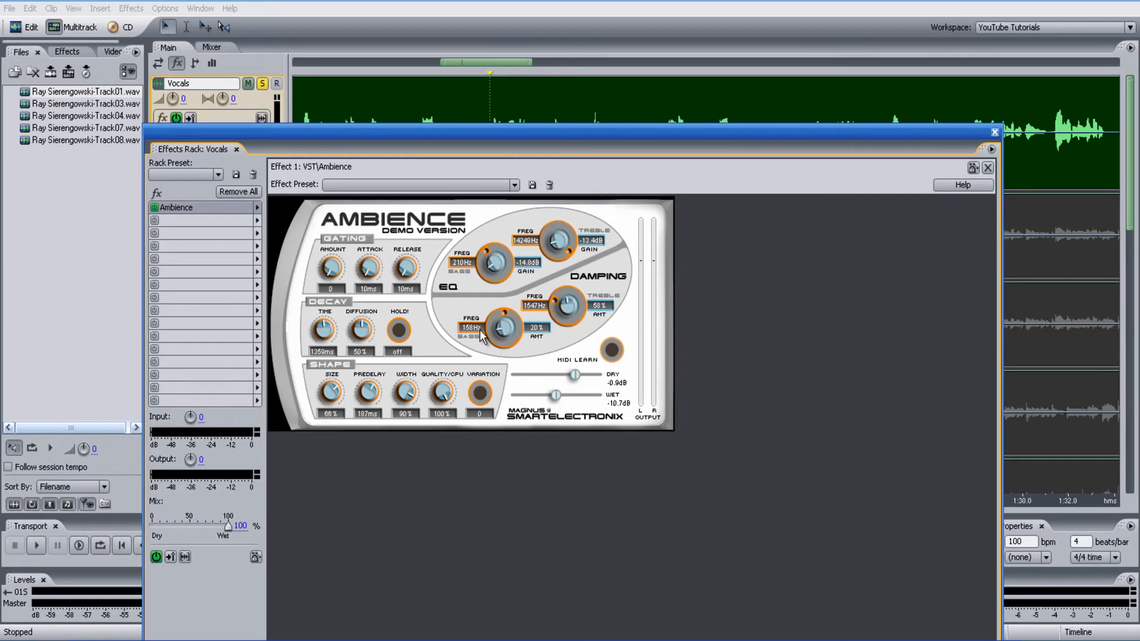
- Try the Amoebe-Echo preset in Ambience with a short playback of the vocal
{"action": "left_click", "coordinate": [514, 184]}
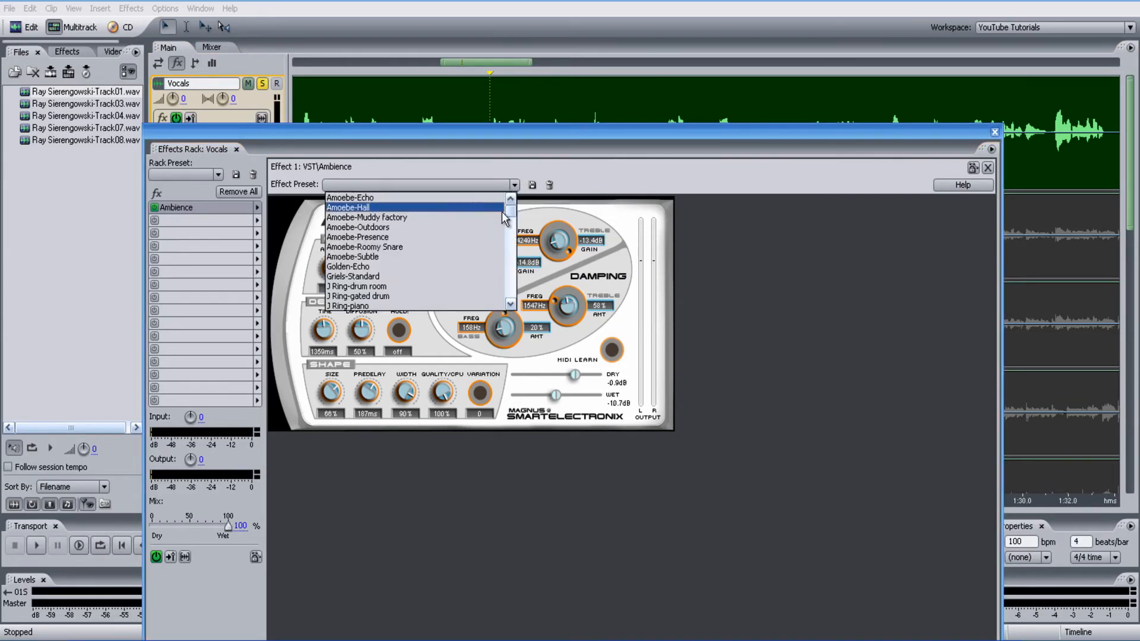
{"action": "left_click", "coordinate": [387, 198]}
{"action": "key", "text": "space"}
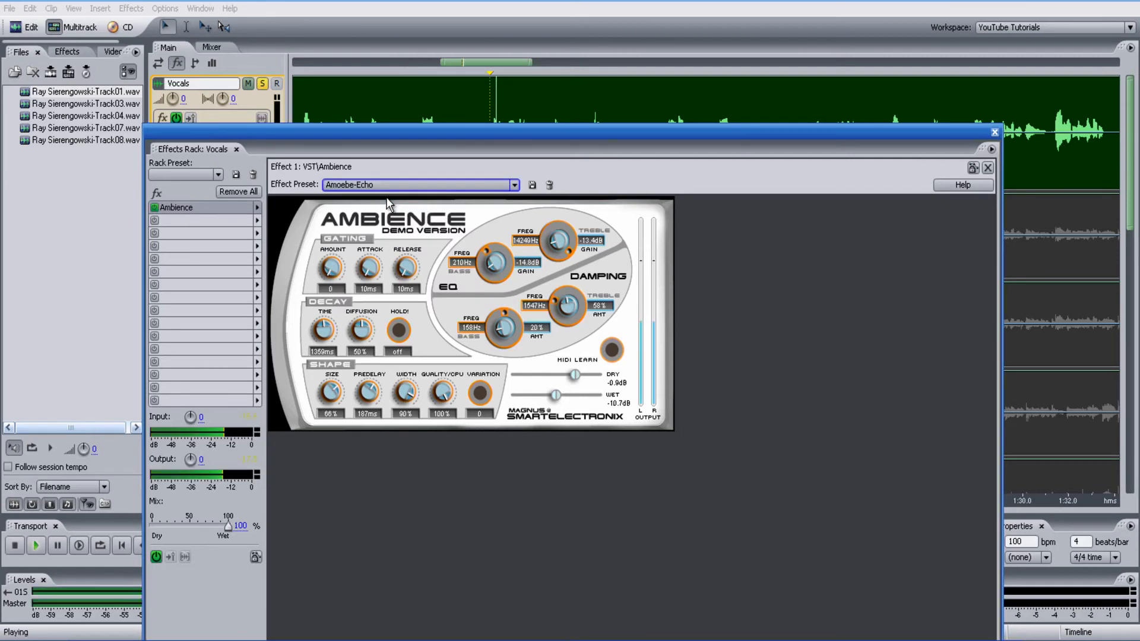
{"action": "key", "text": "space"}
- Switch Ambience to the Amoebe-Presence preset and start playback to audition it on the vocal
{"action": "left_click", "coordinate": [514, 185]}
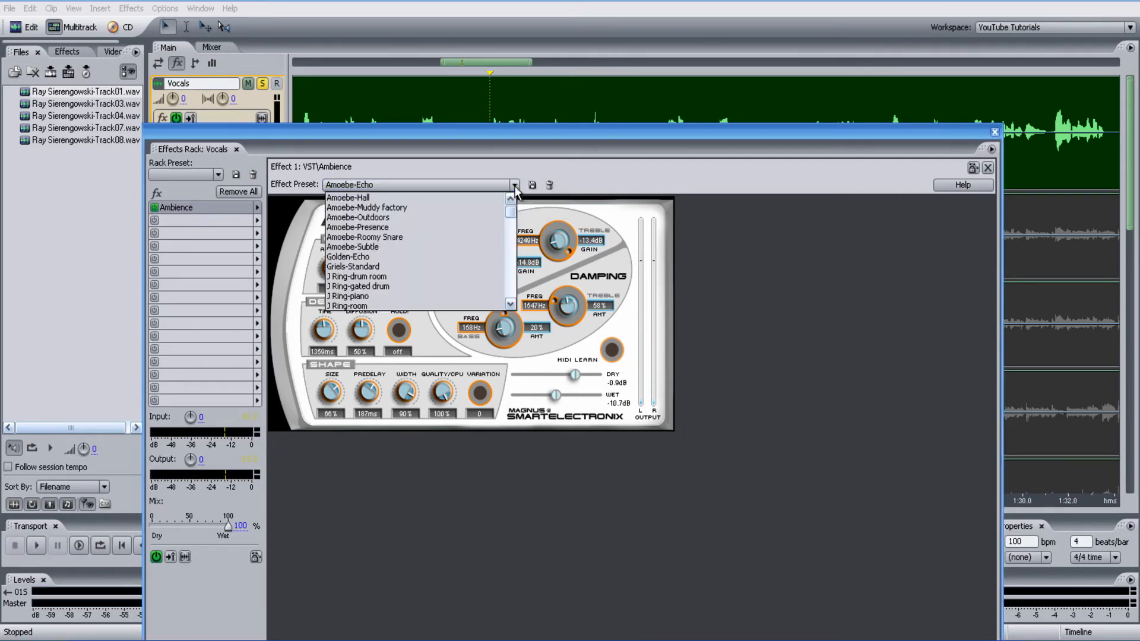
{"action": "left_click_drag", "start_coordinate": [510, 212], "coordinate": [510, 210]}
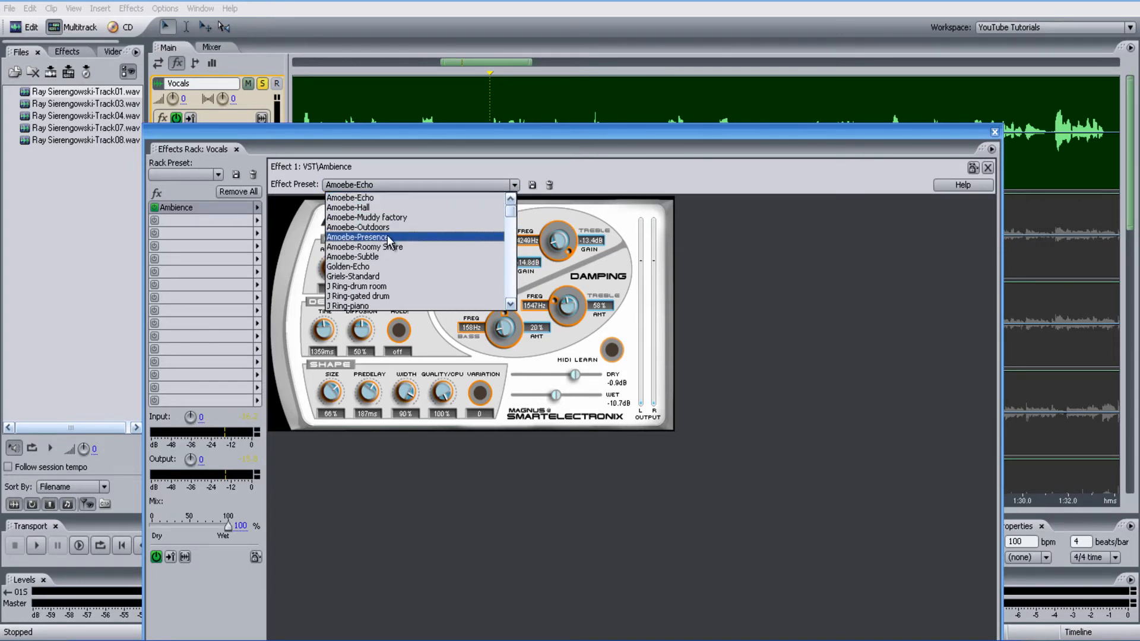
{"action": "left_click", "coordinate": [415, 237]}
{"action": "key", "text": "space"}
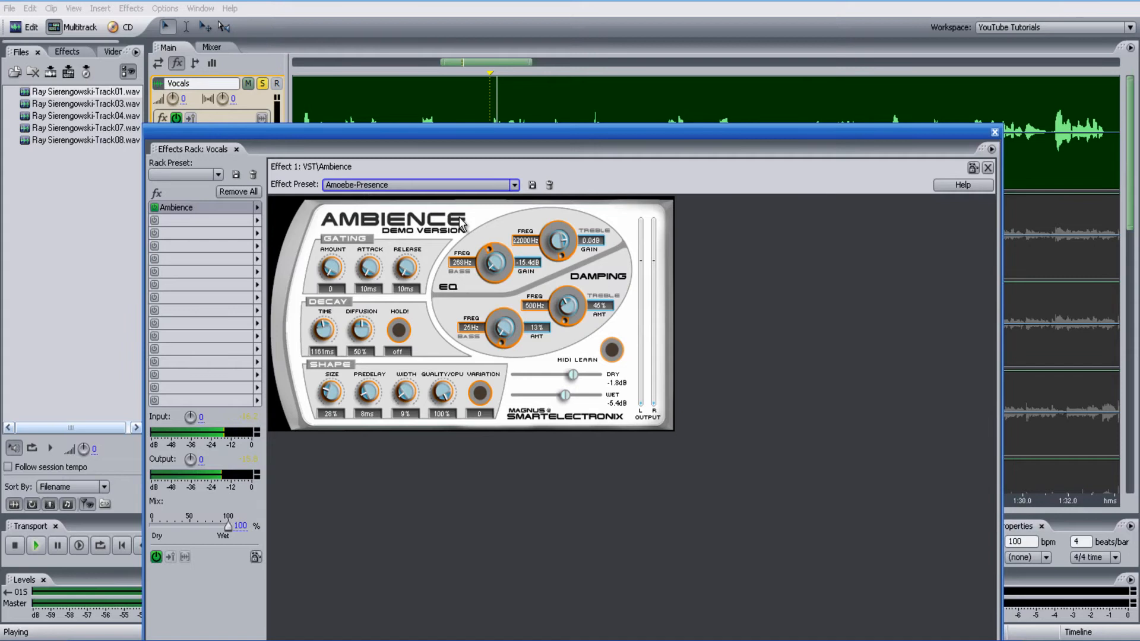
- Audition the Amoebe-Hall, Amoebe-Roomy Snare and Griels-Standard presets in turn while the vocal plays
{"action": "left_click", "coordinate": [514, 185]}
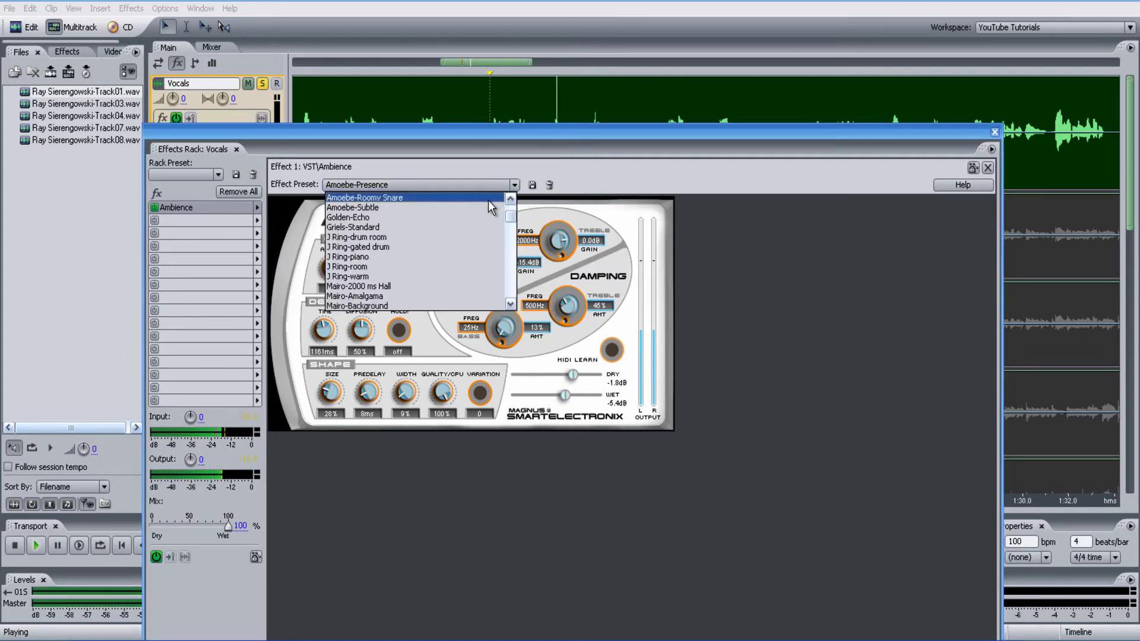
{"action": "left_click_drag", "start_coordinate": [510, 223], "coordinate": [510, 212]}
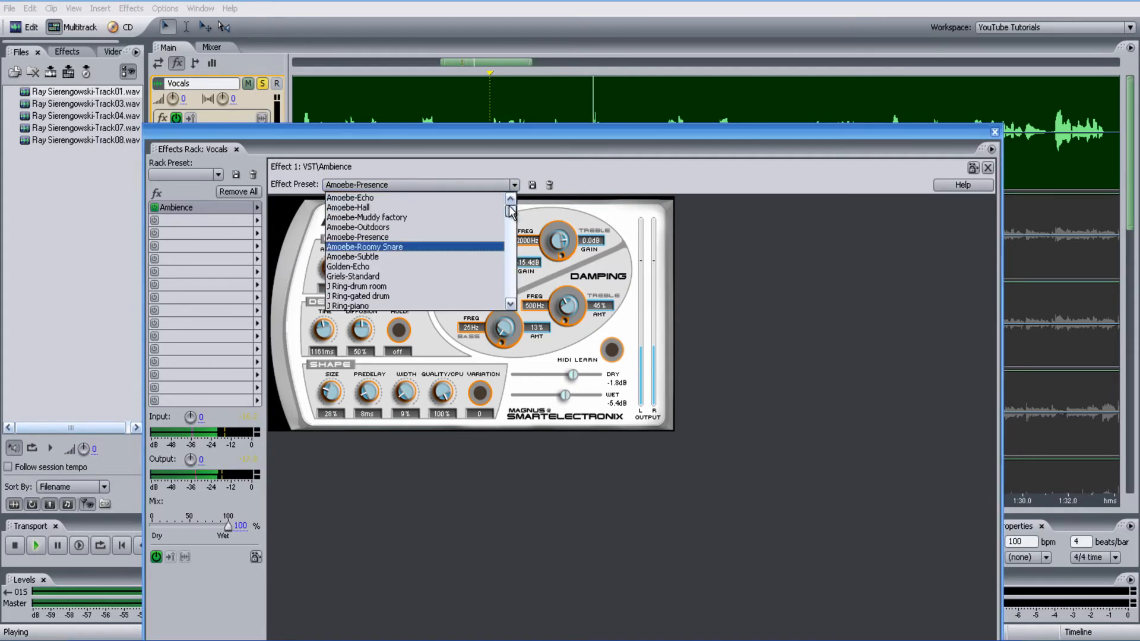
{"action": "left_click", "coordinate": [440, 207]}
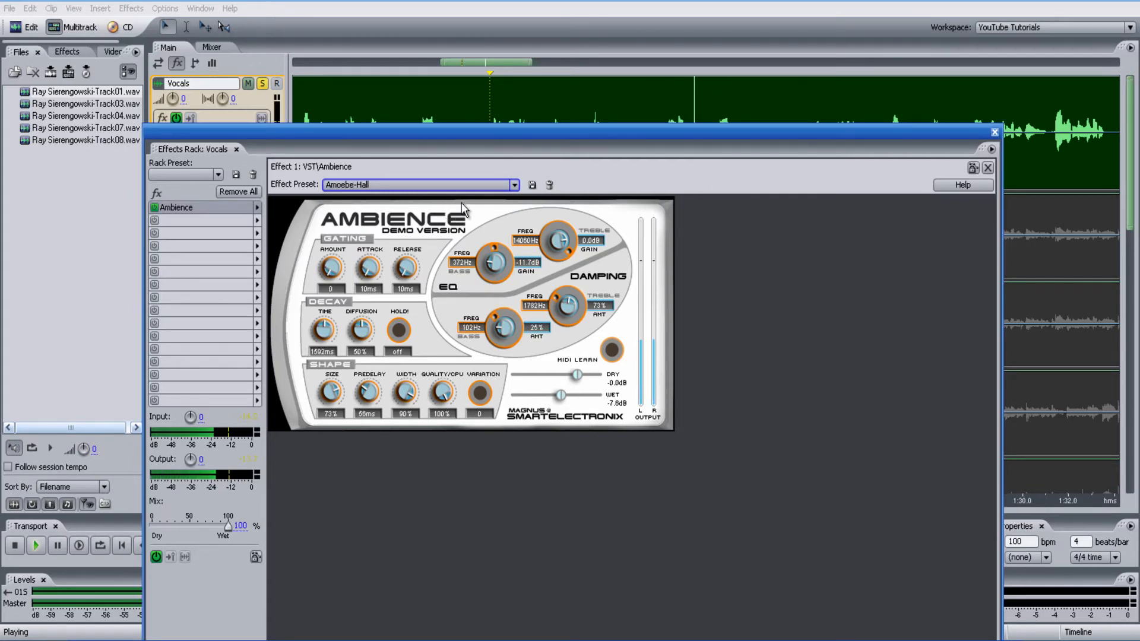
{"action": "left_click", "coordinate": [515, 185]}
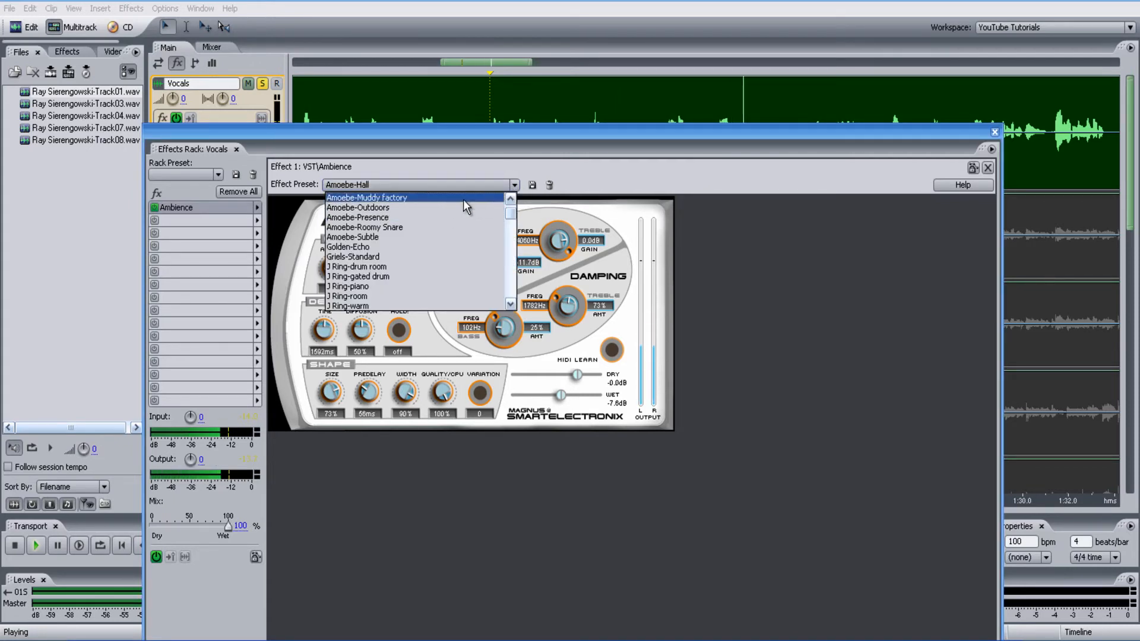
{"action": "left_click", "coordinate": [389, 227]}
{"action": "left_click", "coordinate": [514, 186]}
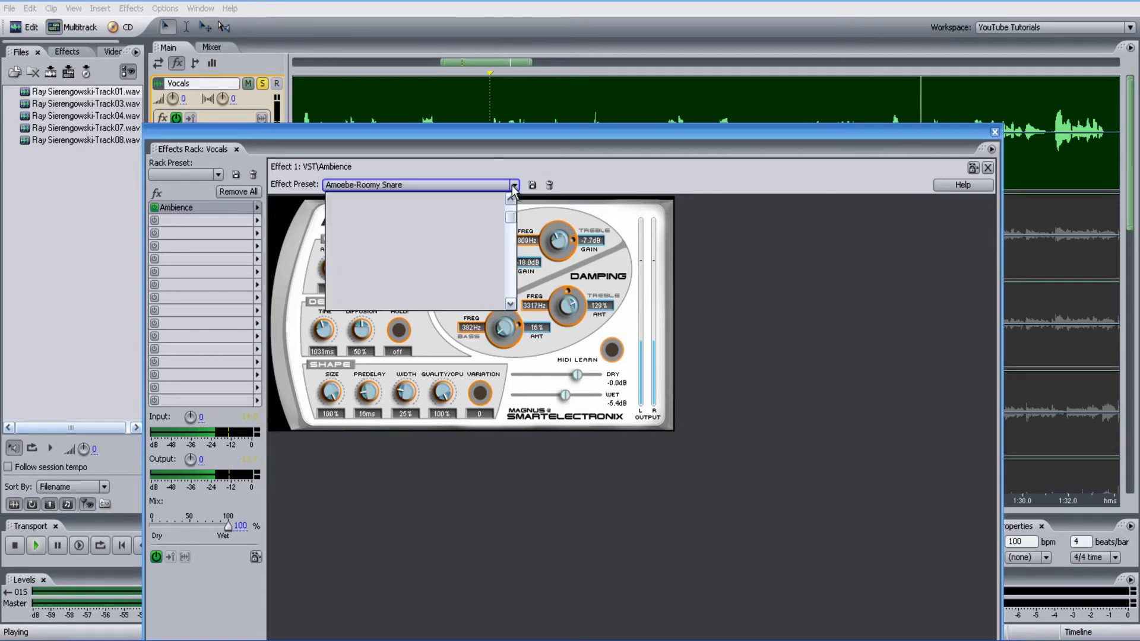
{"action": "left_click", "coordinate": [385, 218]}
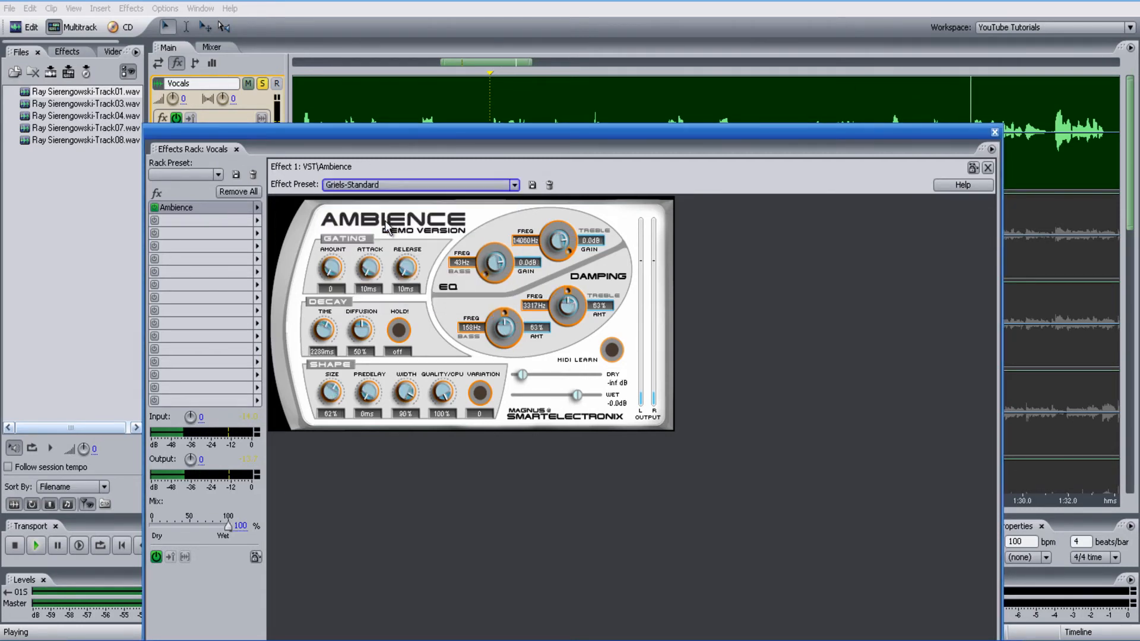
- Set the Ambience effect preset back to Amoebe-Echo while the vocal keeps playing
{"action": "left_click", "coordinate": [514, 185]}
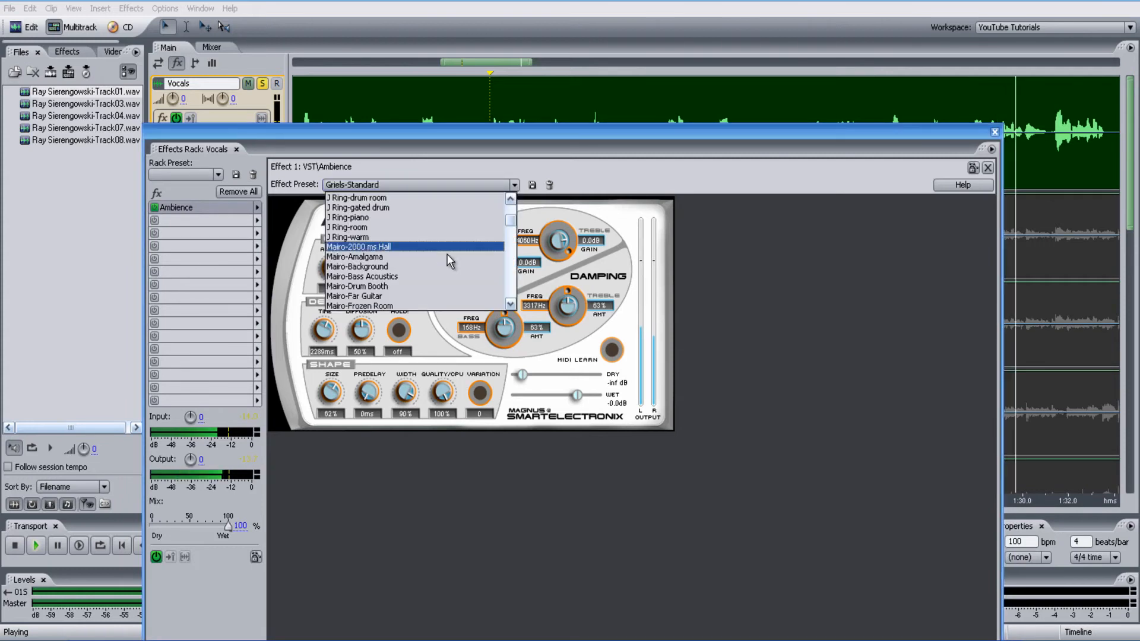
{"action": "mouse_move", "coordinate": [512, 222]}
{"action": "left_mouse_down"}
{"action": "mouse_move", "coordinate": [514, 291]}
{"action": "mouse_move", "coordinate": [526, 205]}
{"action": "left_mouse_up"}
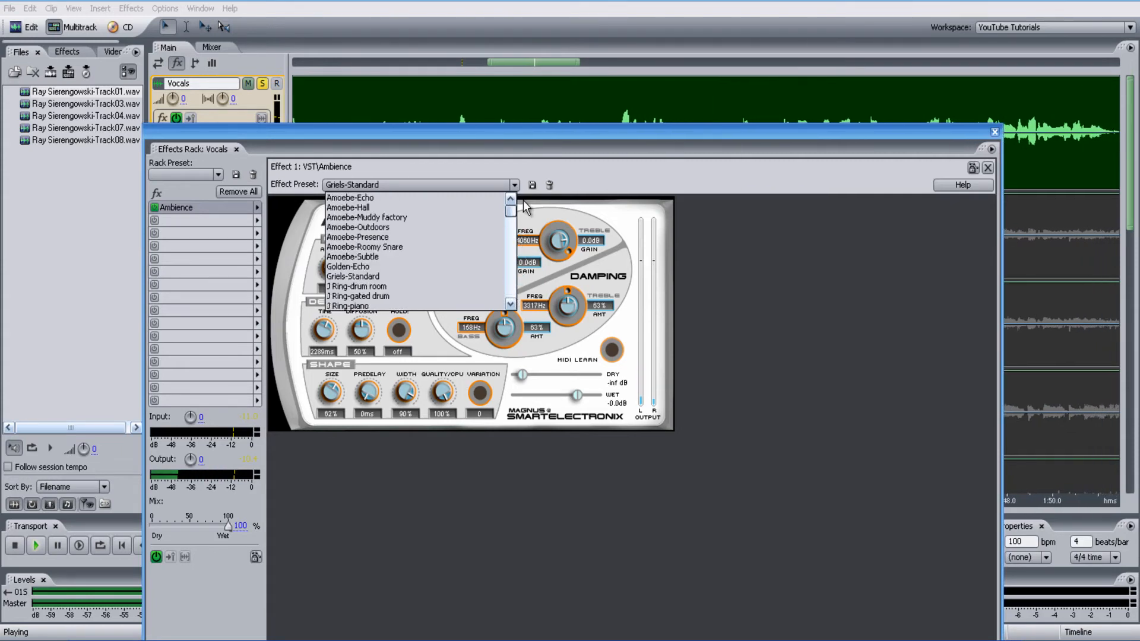
{"action": "left_click", "coordinate": [365, 197]}
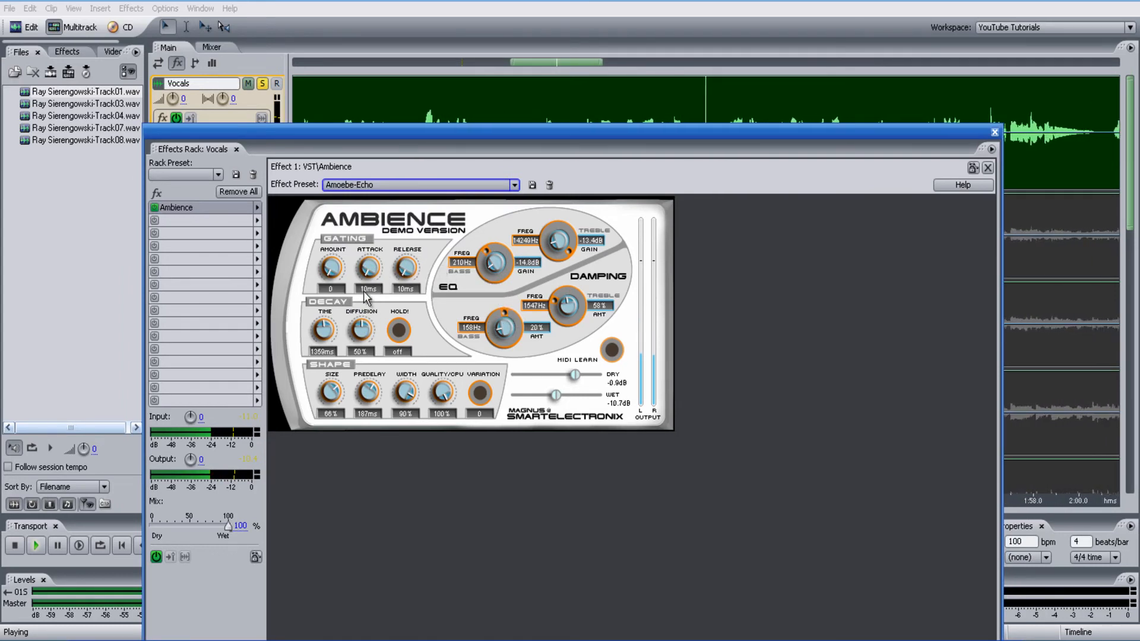
- Set Ambience's gating attack to 137 ms, release to 152 ms and wet level to -16.6 dB, then stop playback and close the effects rack
{"action": "left_click_drag", "start_coordinate": [364, 277], "coordinate": [367, 267]}
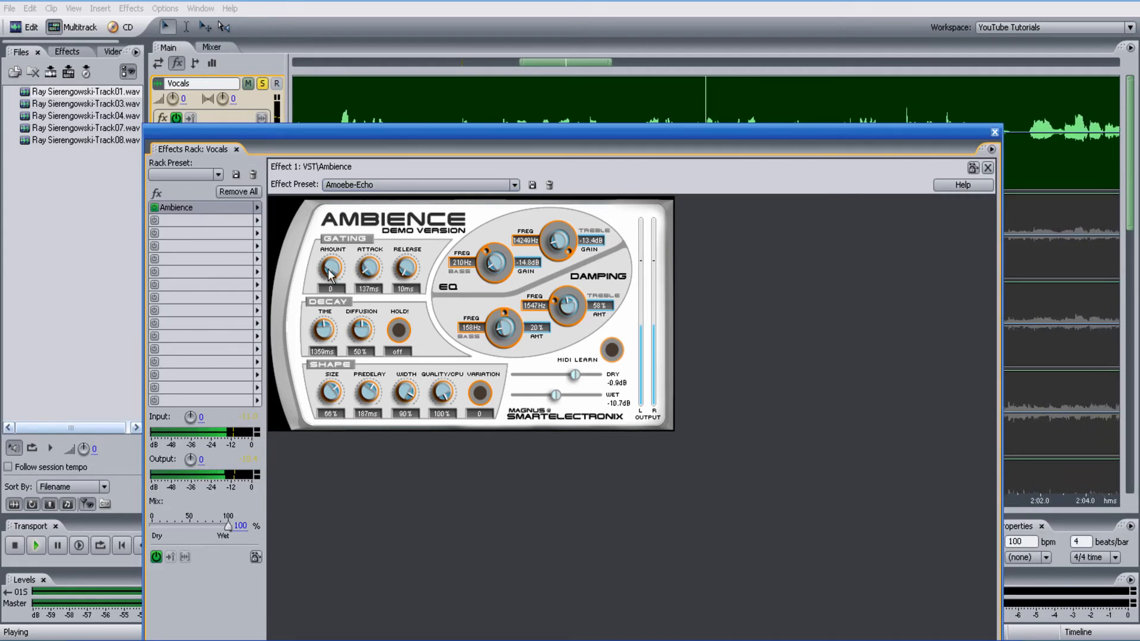
{"action": "left_click_drag", "start_coordinate": [406, 274], "coordinate": [405, 262]}
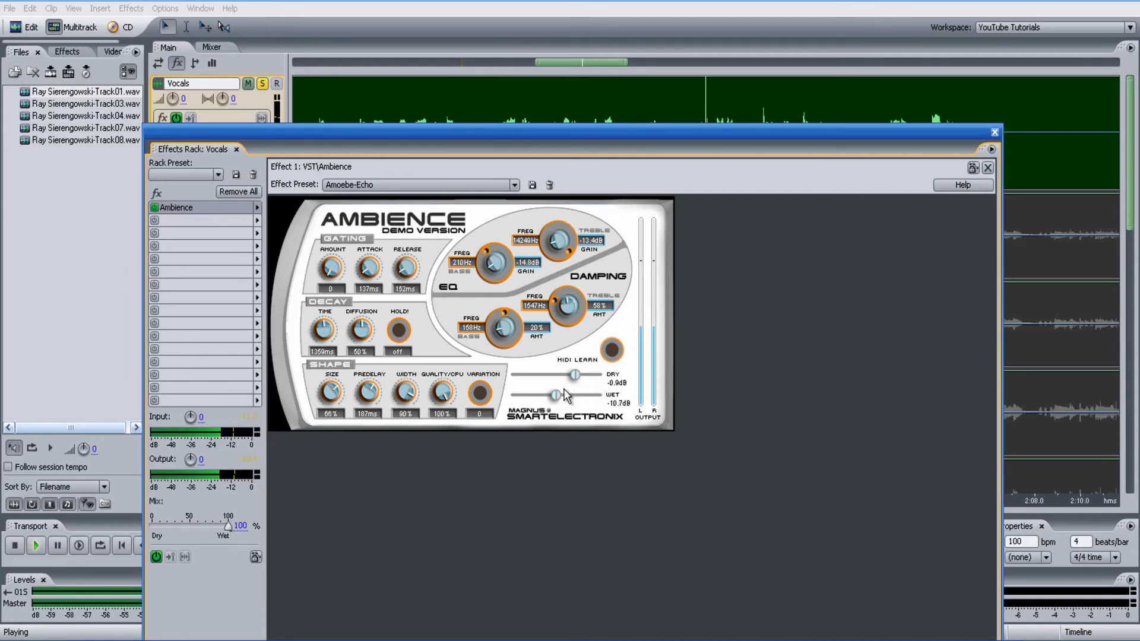
{"action": "left_click_drag", "start_coordinate": [556, 395], "coordinate": [546, 396]}
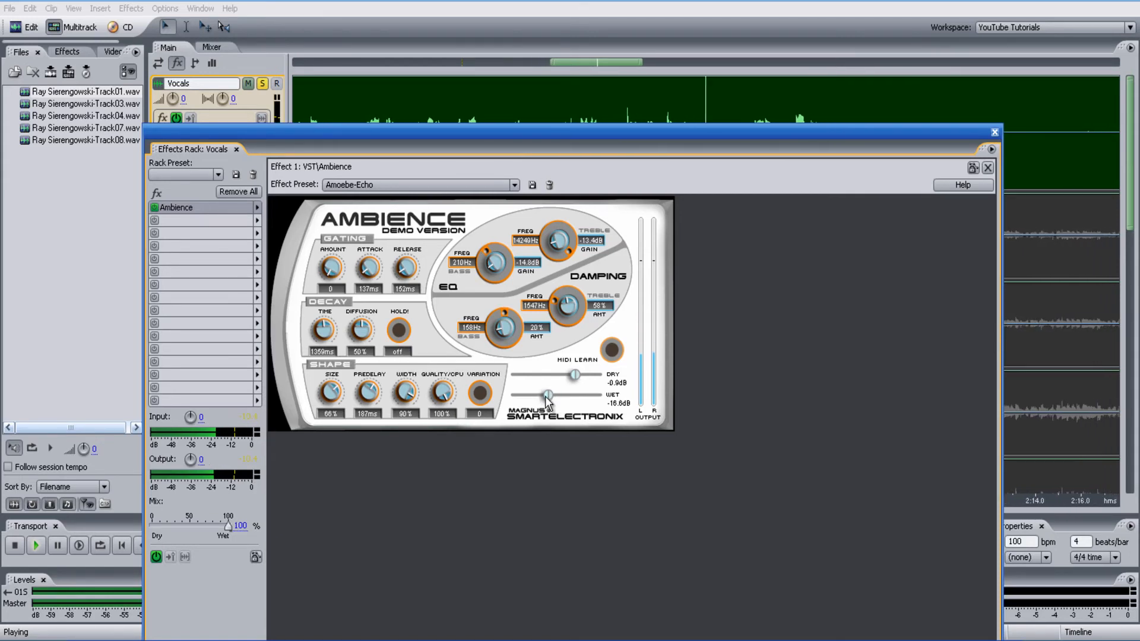
{"action": "key", "text": "space"}
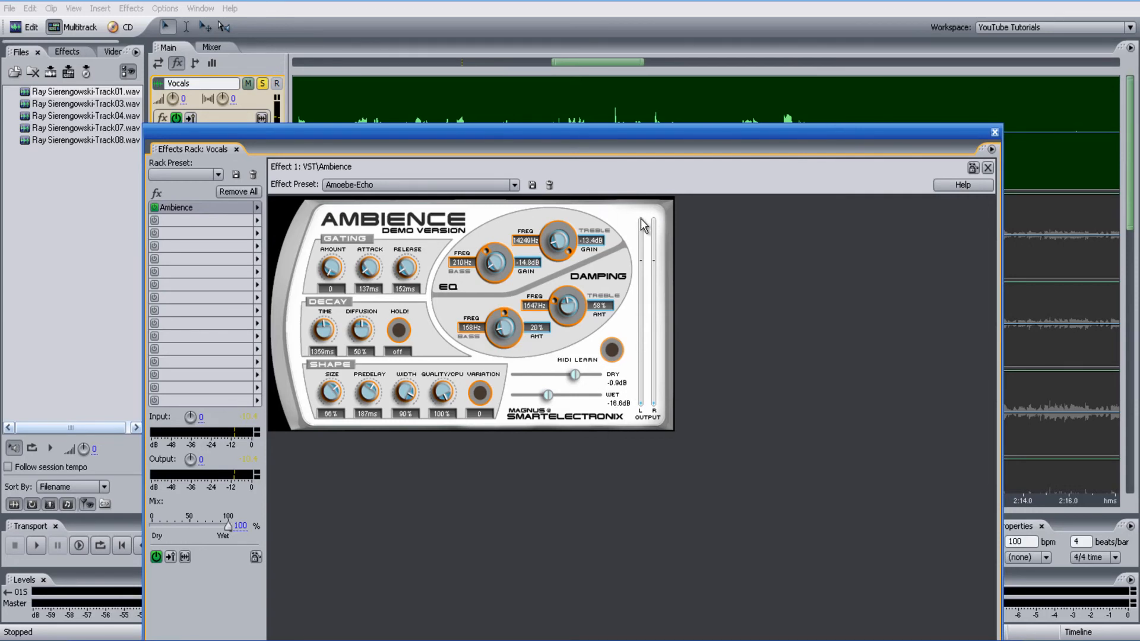
{"action": "left_click", "coordinate": [994, 132]}
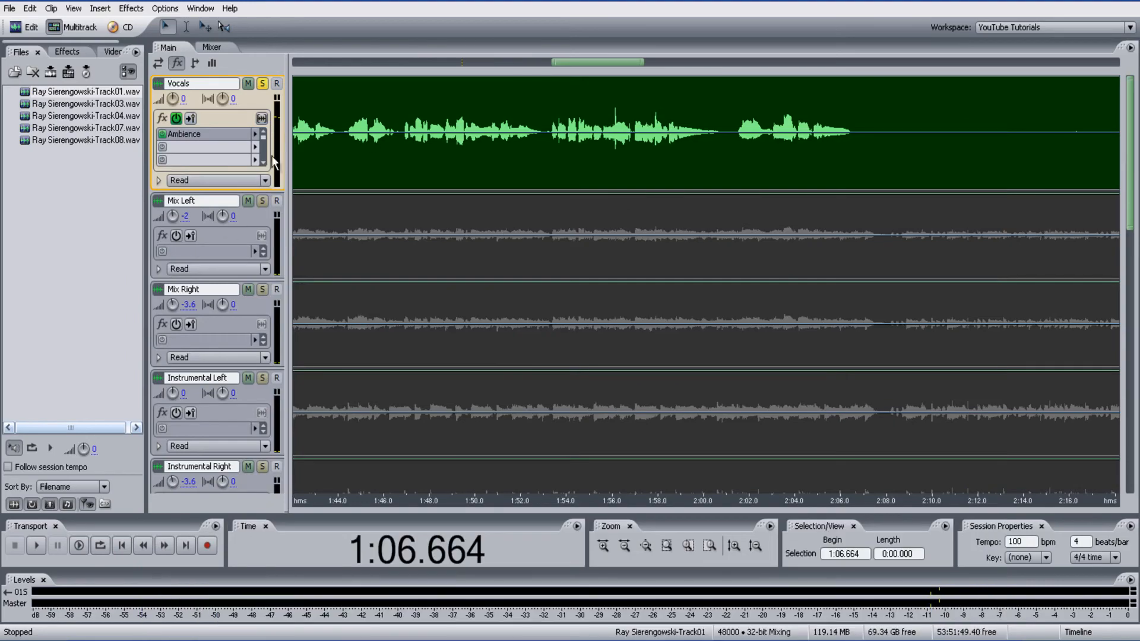
- Place the playback start at 0:58.000, in the gap before a vocal phrase on the Vocals track
{"action": "left_click_drag", "start_coordinate": [578, 63], "coordinate": [441, 76]}
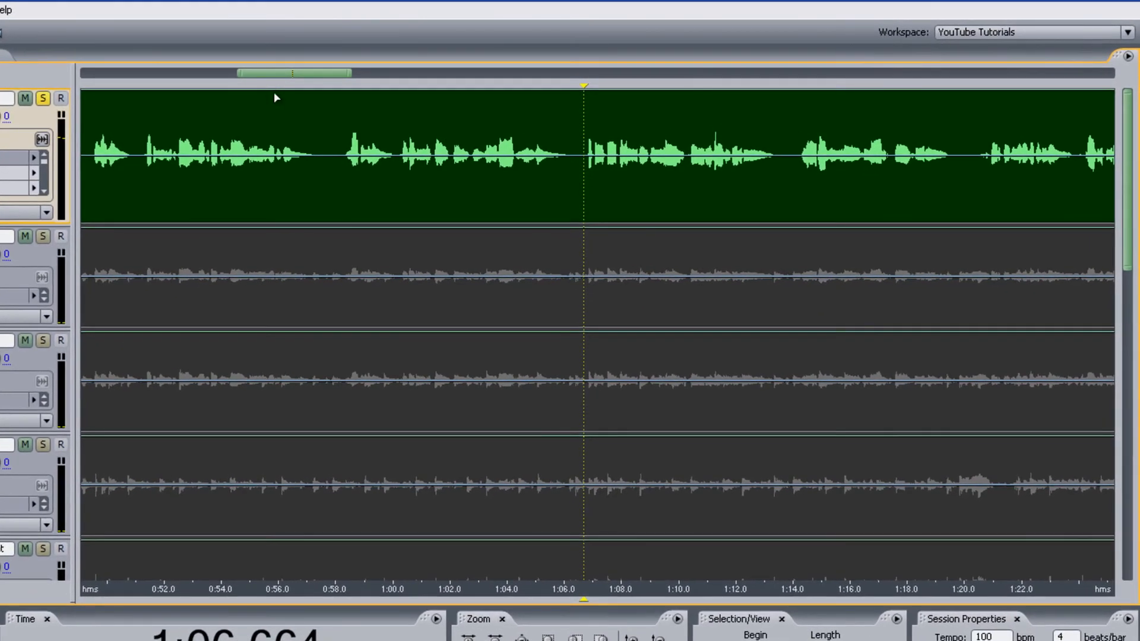
{"action": "left_click", "coordinate": [511, 117]}
{"action": "left_click", "coordinate": [499, 117]}
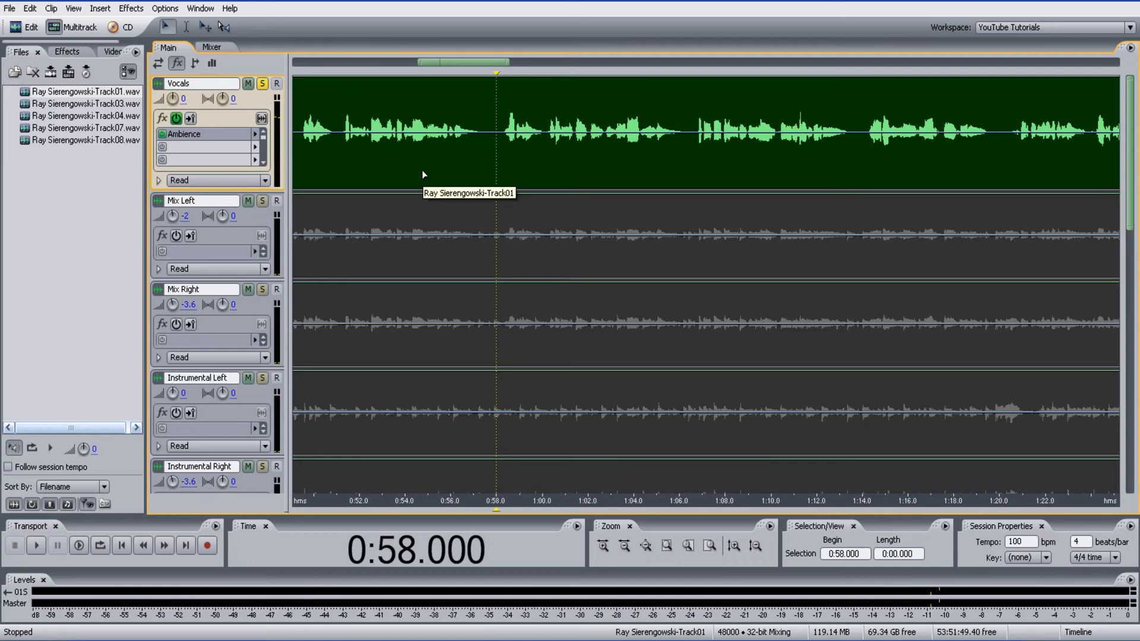
- Play the vocal from the start point and add Instrumental Left and Instrumental Right to the solo during playback
{"action": "key", "text": "space"}
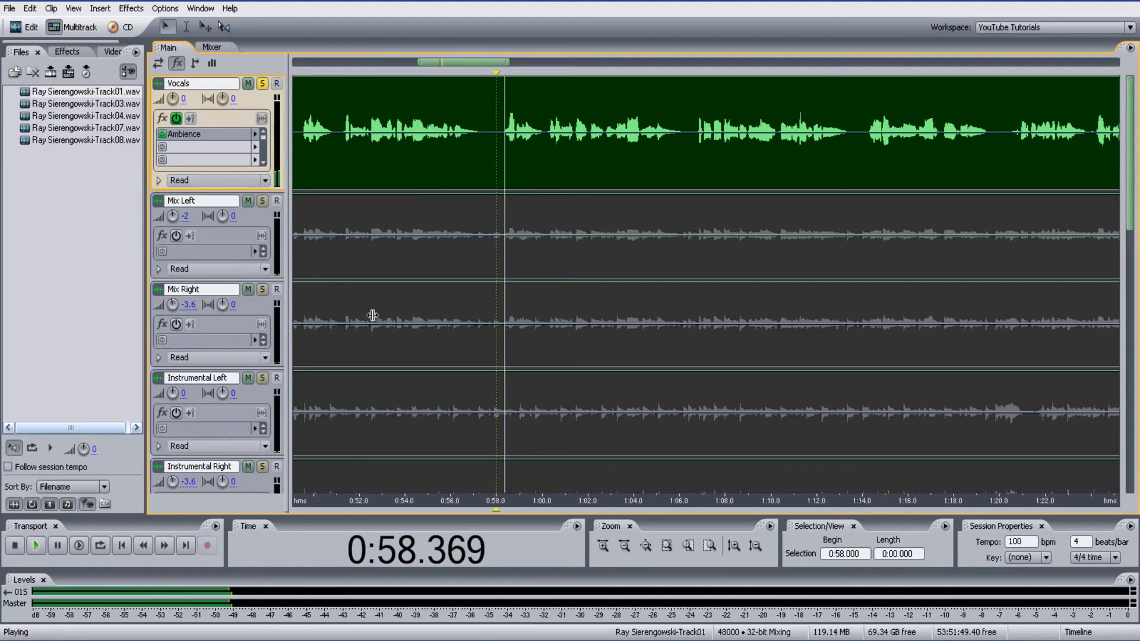
{"action": "left_click", "coordinate": [263, 379]}
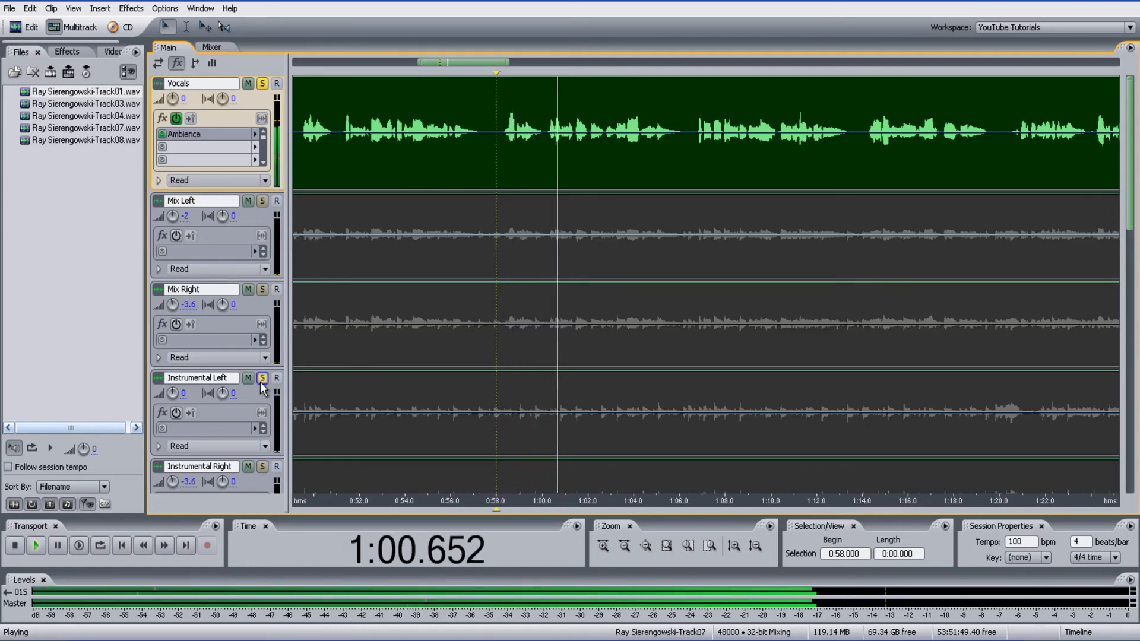
{"action": "left_click", "coordinate": [263, 468]}
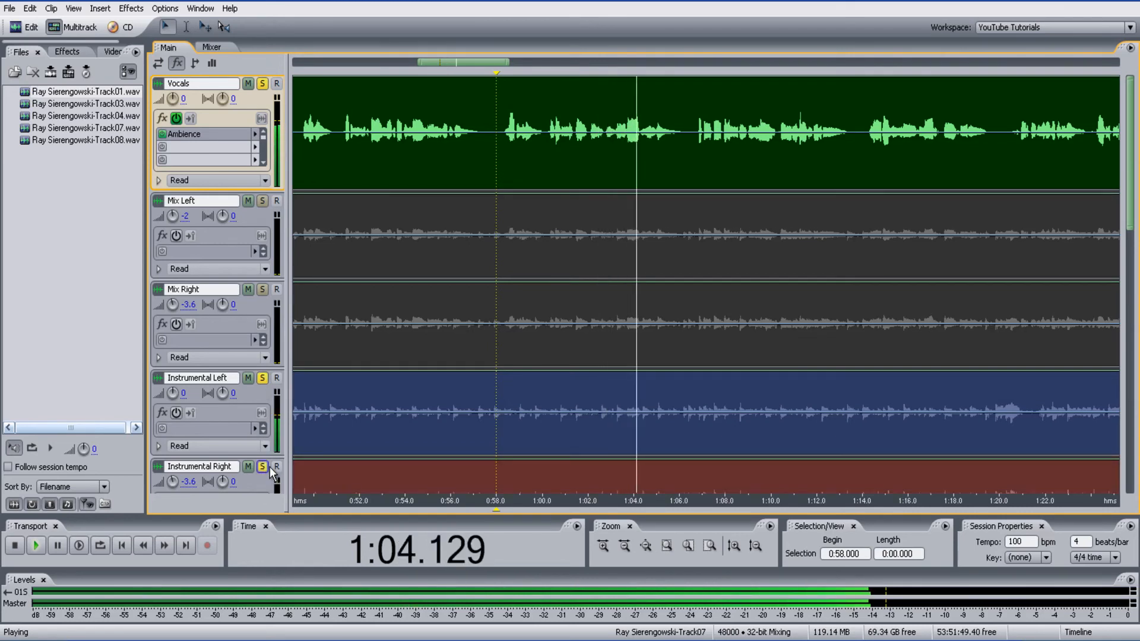
- Add Mix Right and Mix Left to the soloed tracks during playback, and select the Mix Left clip
{"action": "left_click", "coordinate": [263, 290]}
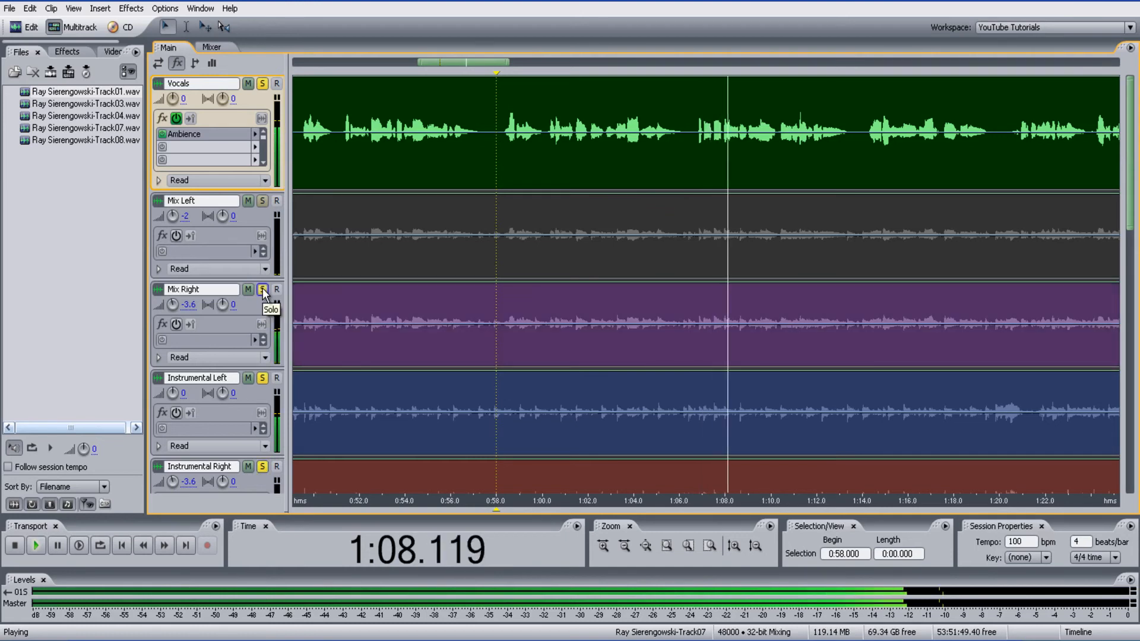
{"action": "left_click", "coordinate": [262, 202]}
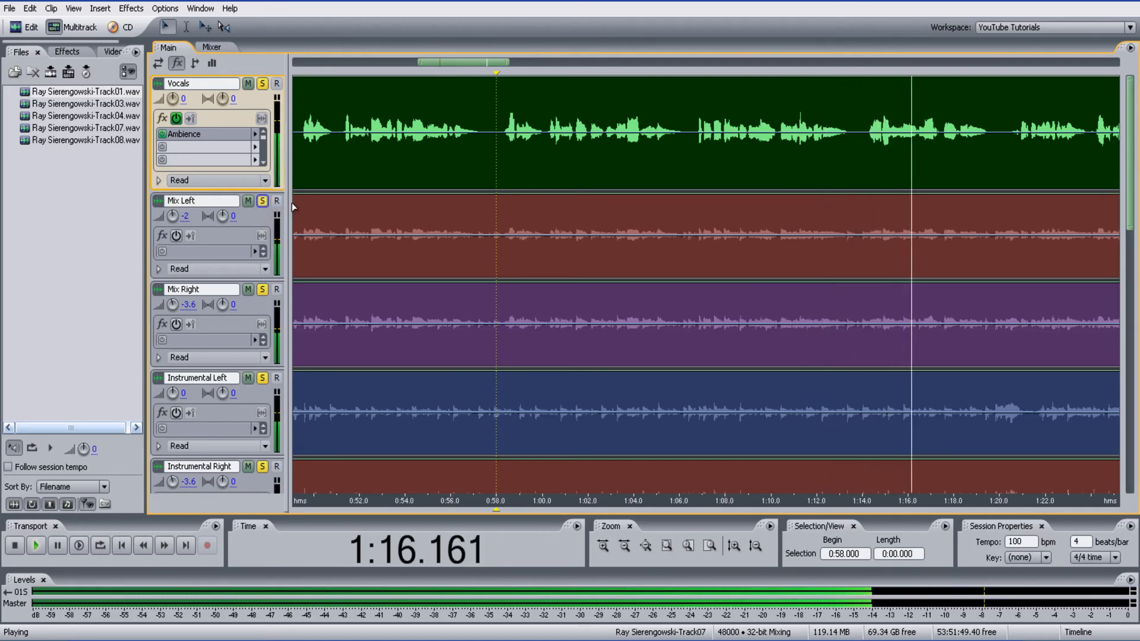
{"action": "left_click", "coordinate": [640, 216]}
- Stop playback and place the playback start at 3:08.429, near the end of the vocal on the Vocals track
{"action": "scroll", "coordinate": [640, 216], "scroll_direction": "down", "scroll_amount": 3}
{"action": "scroll", "coordinate": [630, 226], "scroll_direction": "down", "scroll_amount": 2}
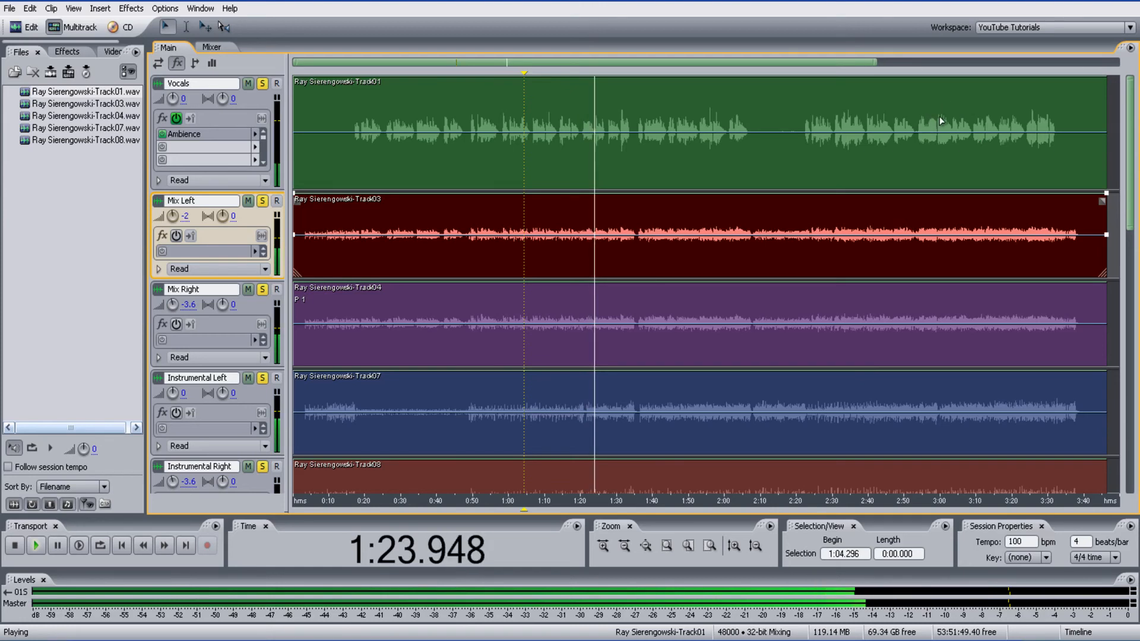
{"action": "key", "text": "space"}
{"action": "left_click", "coordinate": [970, 102]}
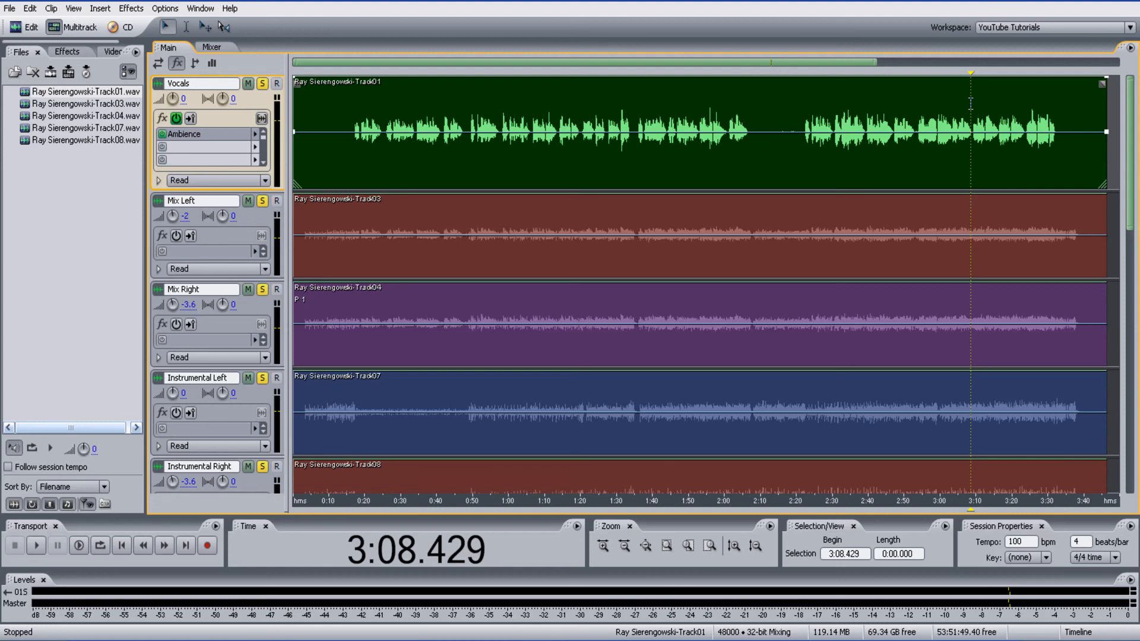
- Play all the soloed tracks together from the start point to check the closing vocal phrases against the full mix
{"action": "key", "text": "space"}
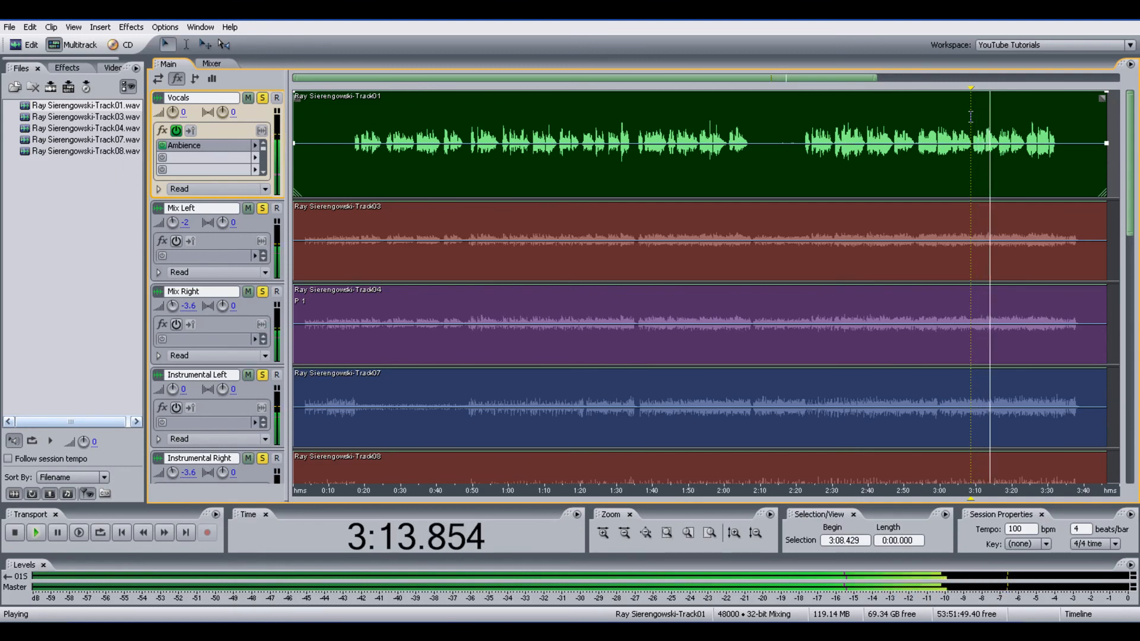
{"action": "scroll", "coordinate": [971, 117], "scroll_direction": "up", "scroll_amount": 1}
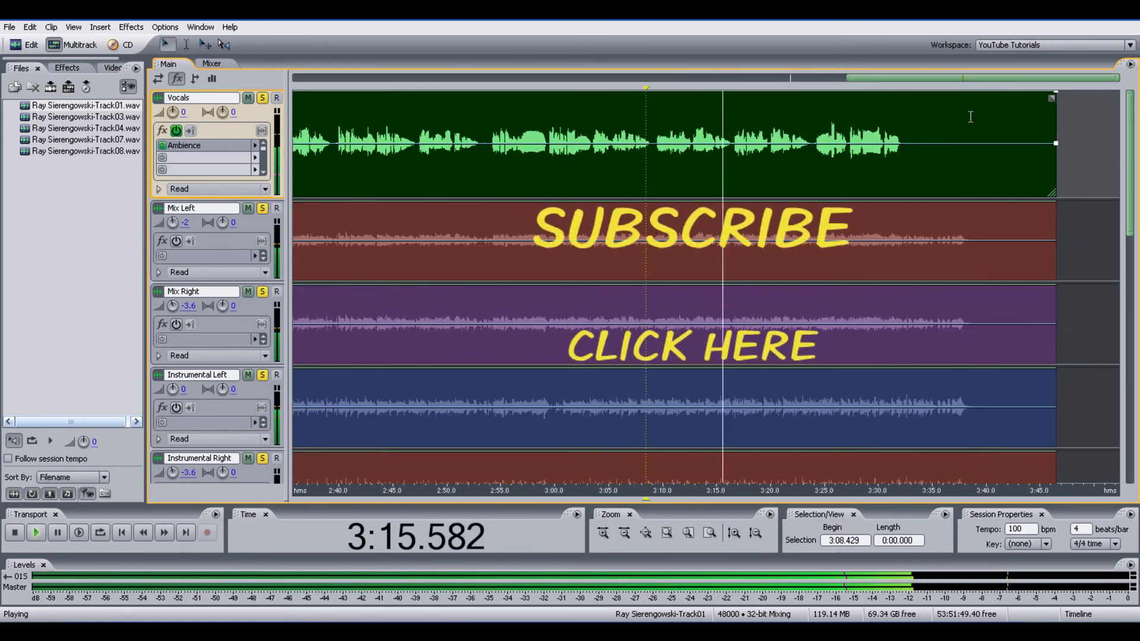
{"action": "scroll", "coordinate": [971, 117], "scroll_direction": "up", "scroll_amount": 1}
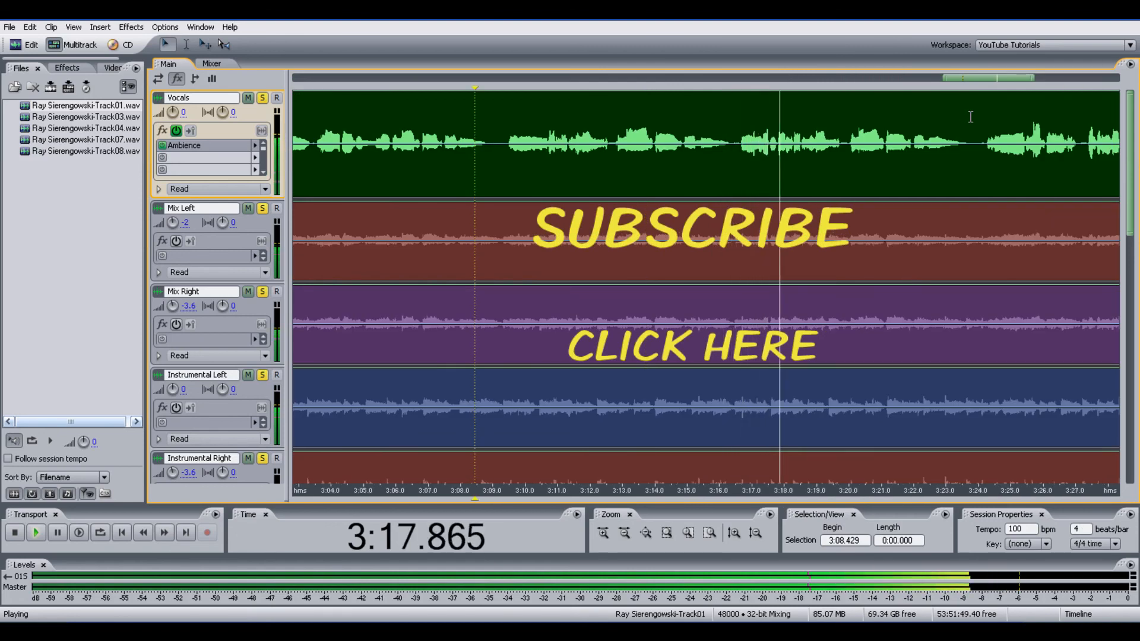